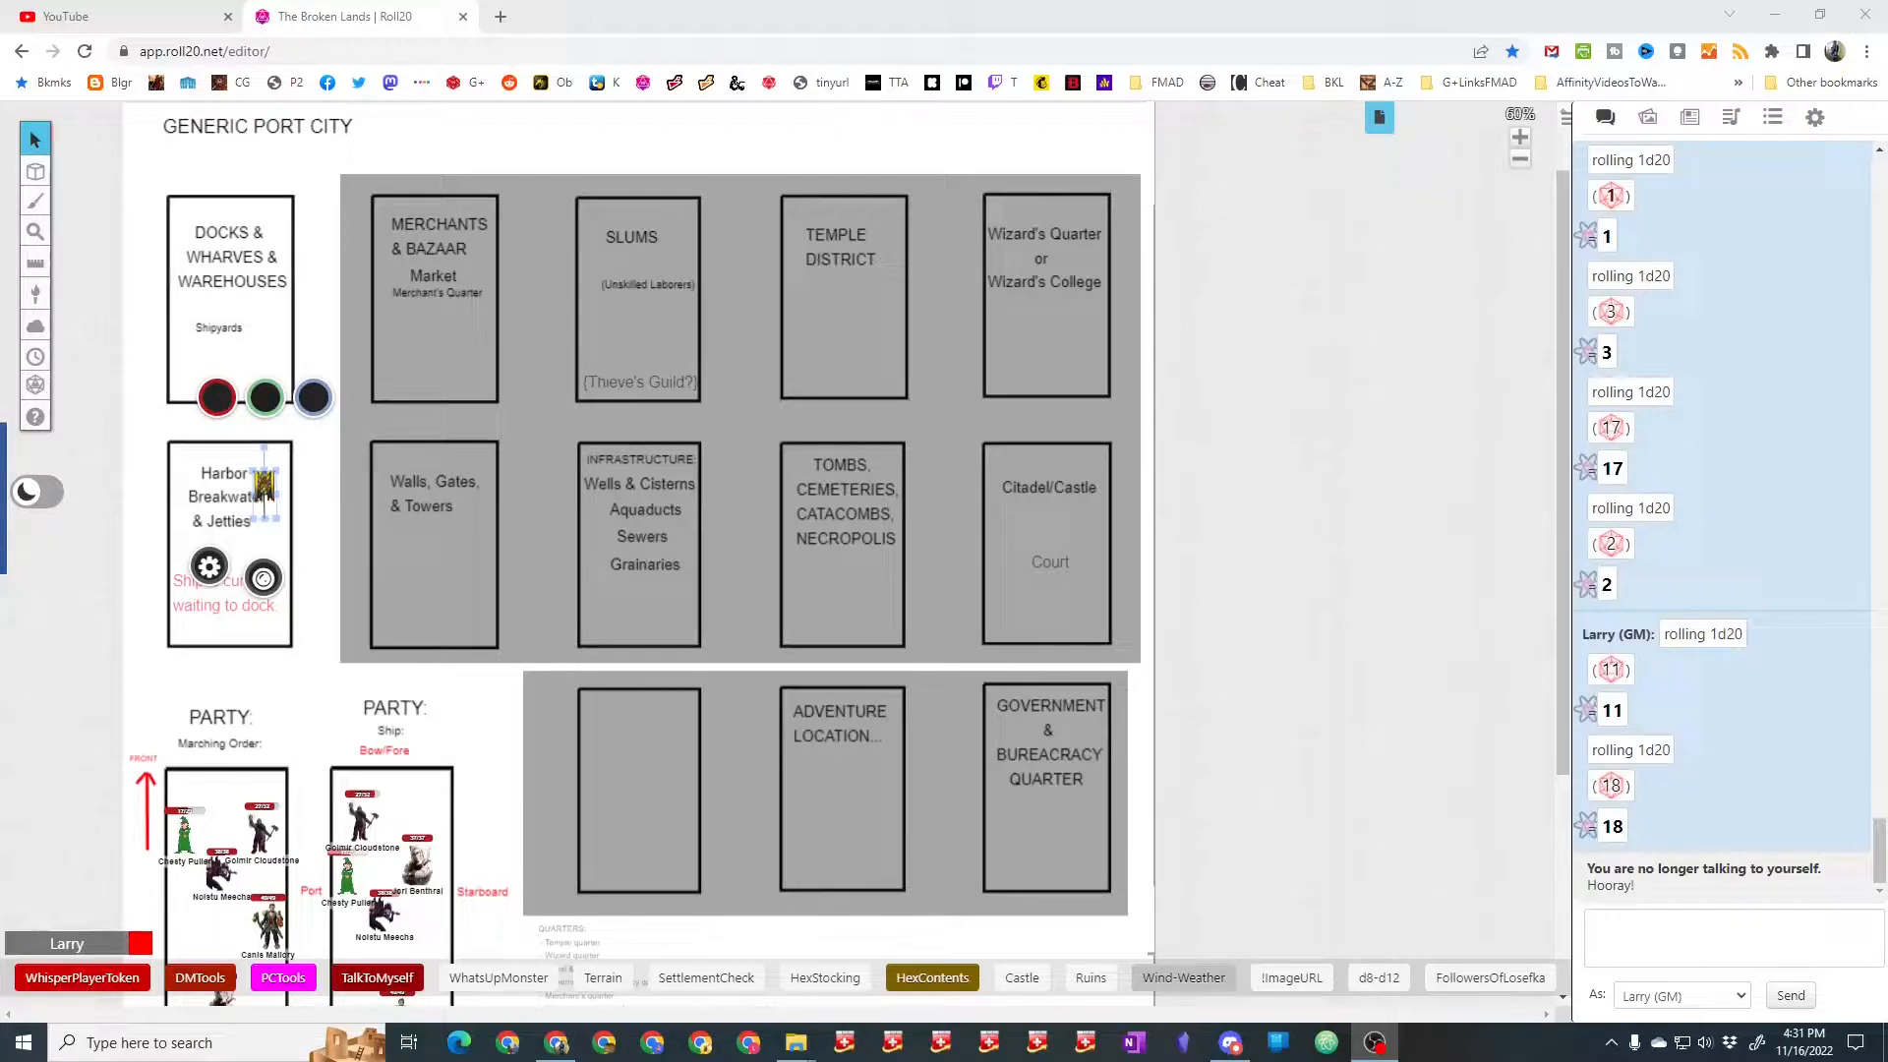
Step: Move the party's banner token from the Harbor Breakwater & Jetties box to the Docks & Wharves & Warehouses box
{"action": "left_click", "coordinate": [921, 154]}
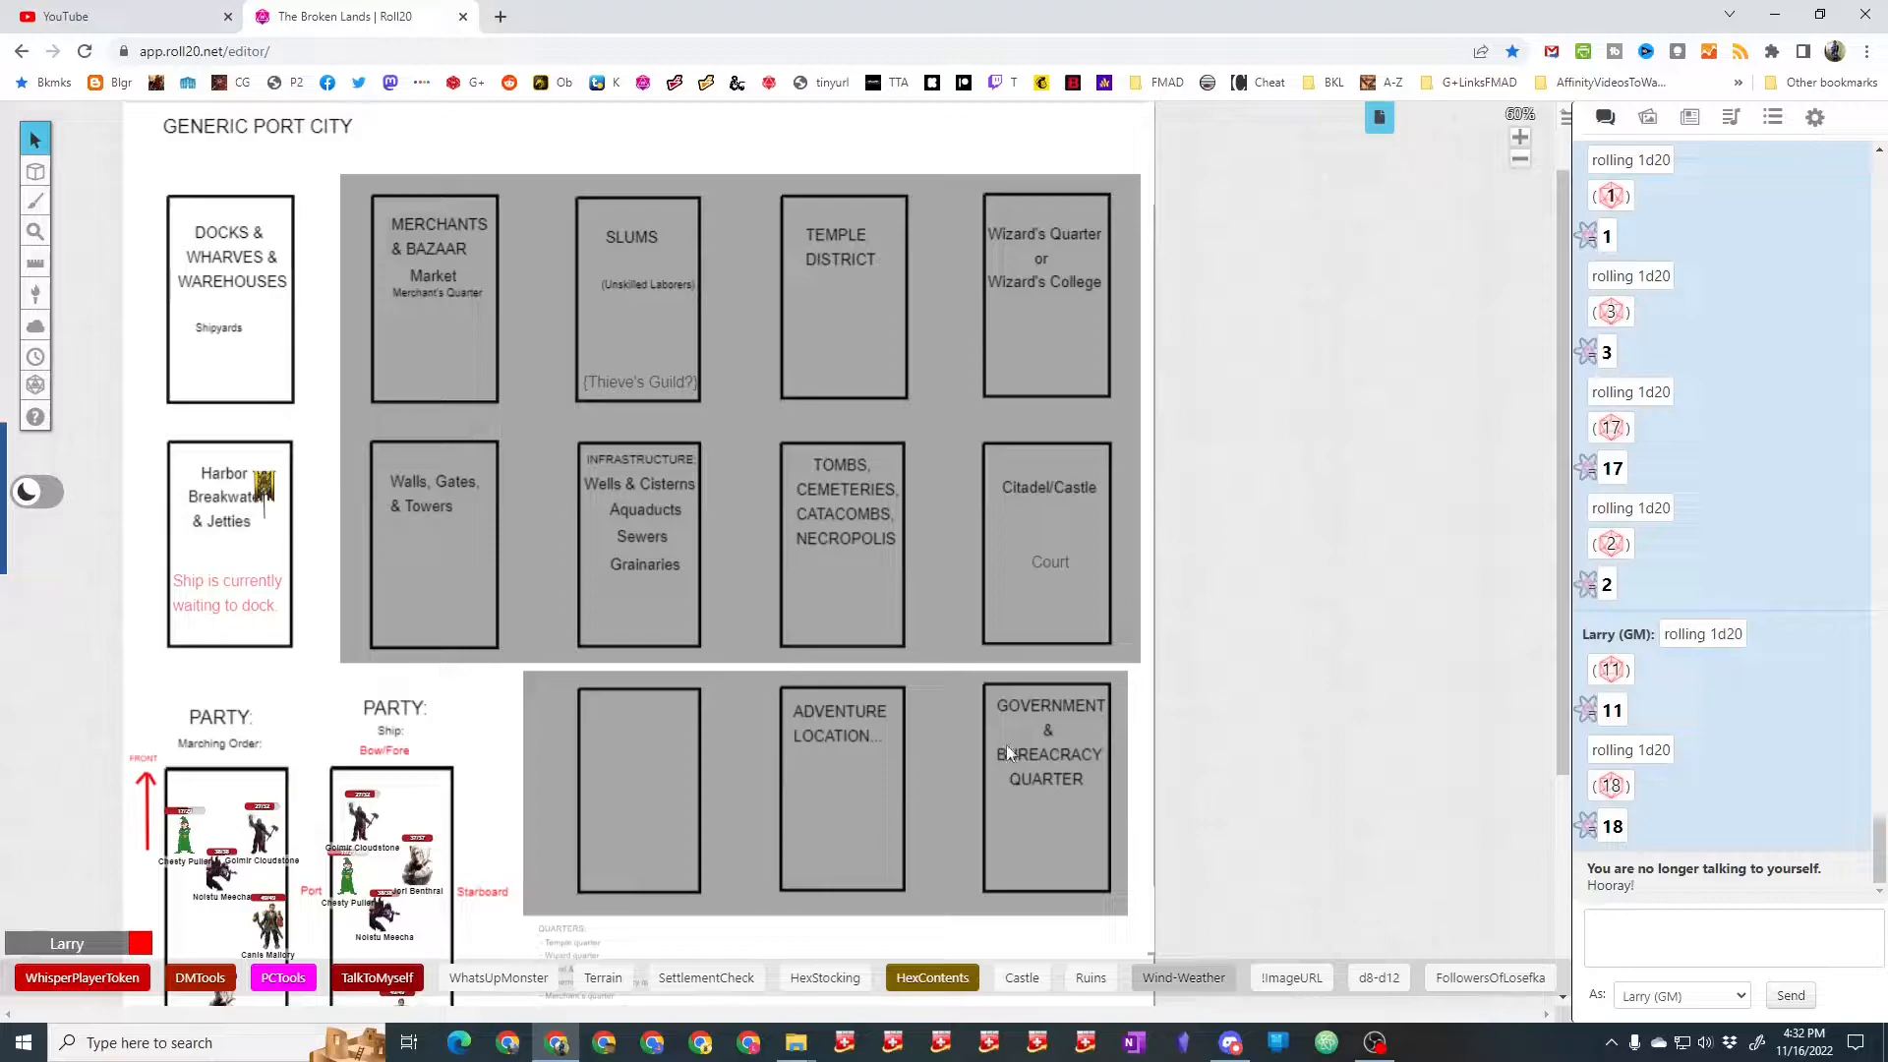
{"action": "scroll", "coordinate": [1219, 731], "scroll_direction": "down", "scroll_amount": 1}
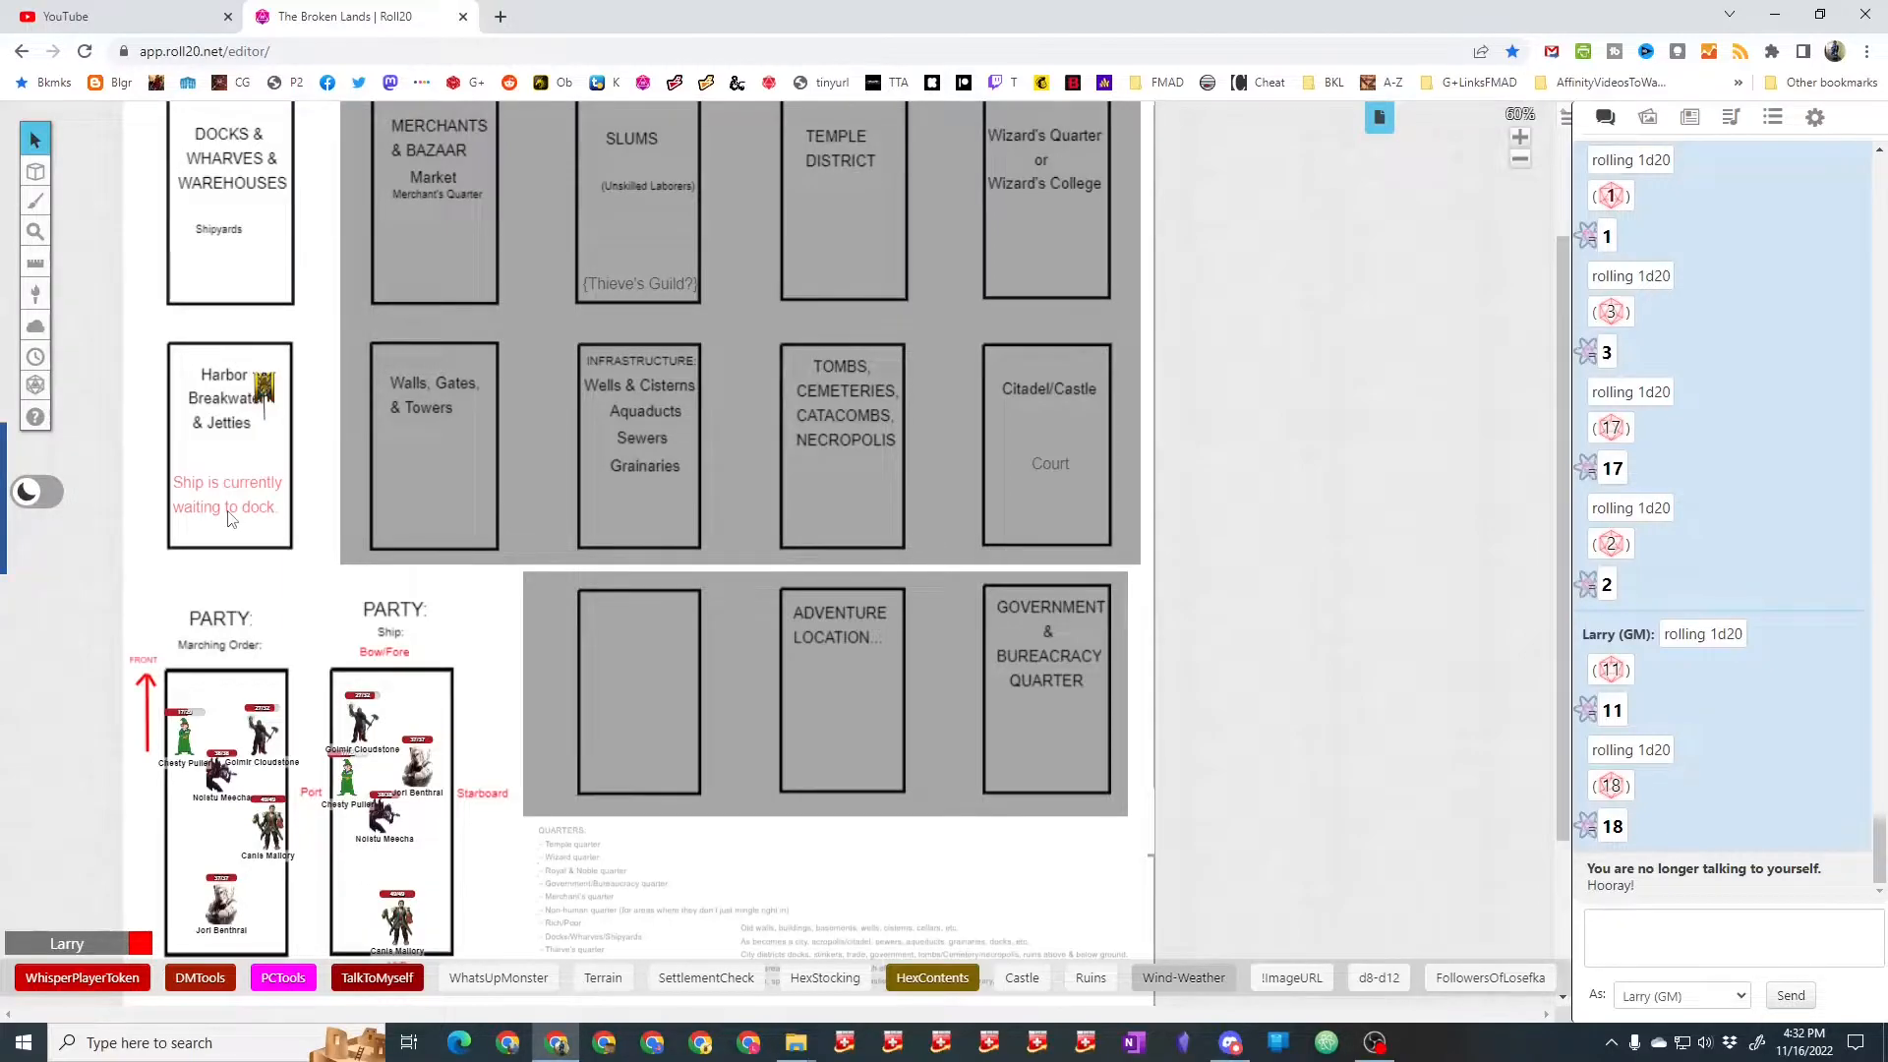
{"action": "left_click", "coordinate": [263, 387]}
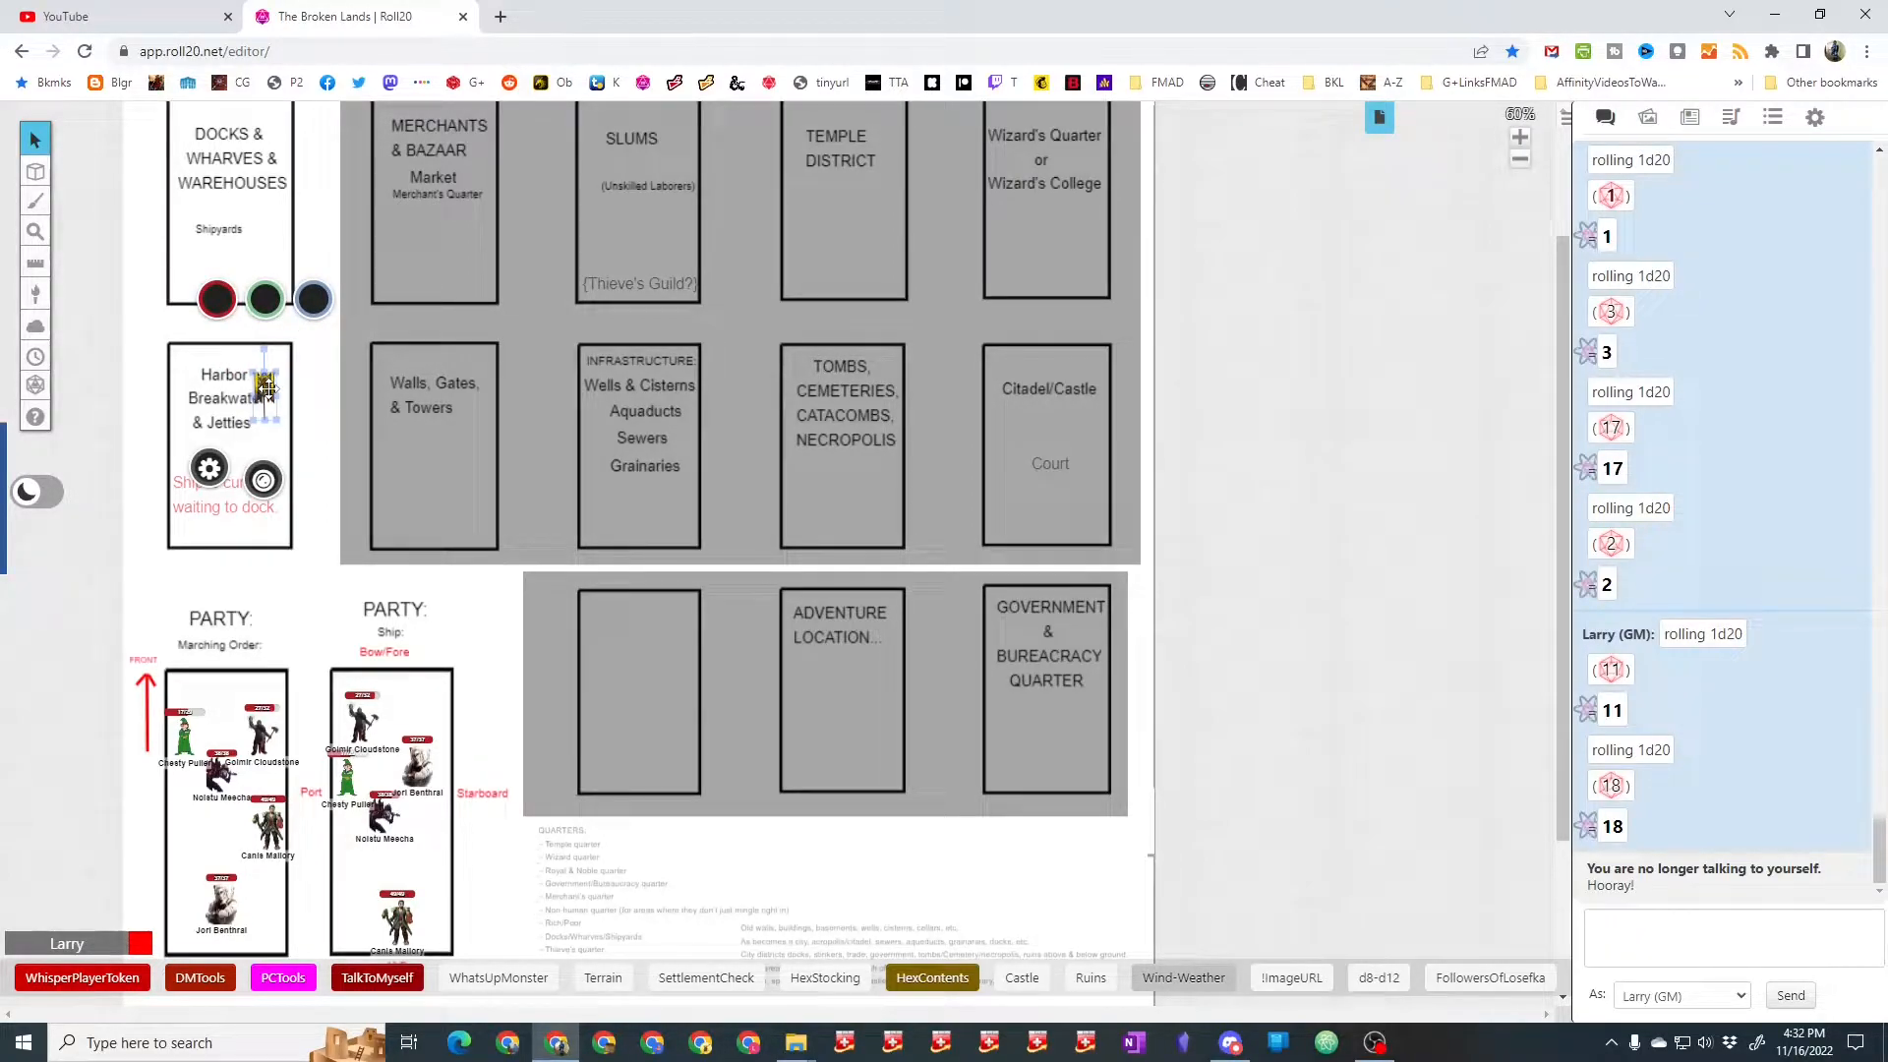
{"action": "left_click_drag", "start_coordinate": [266, 387], "coordinate": [238, 244]}
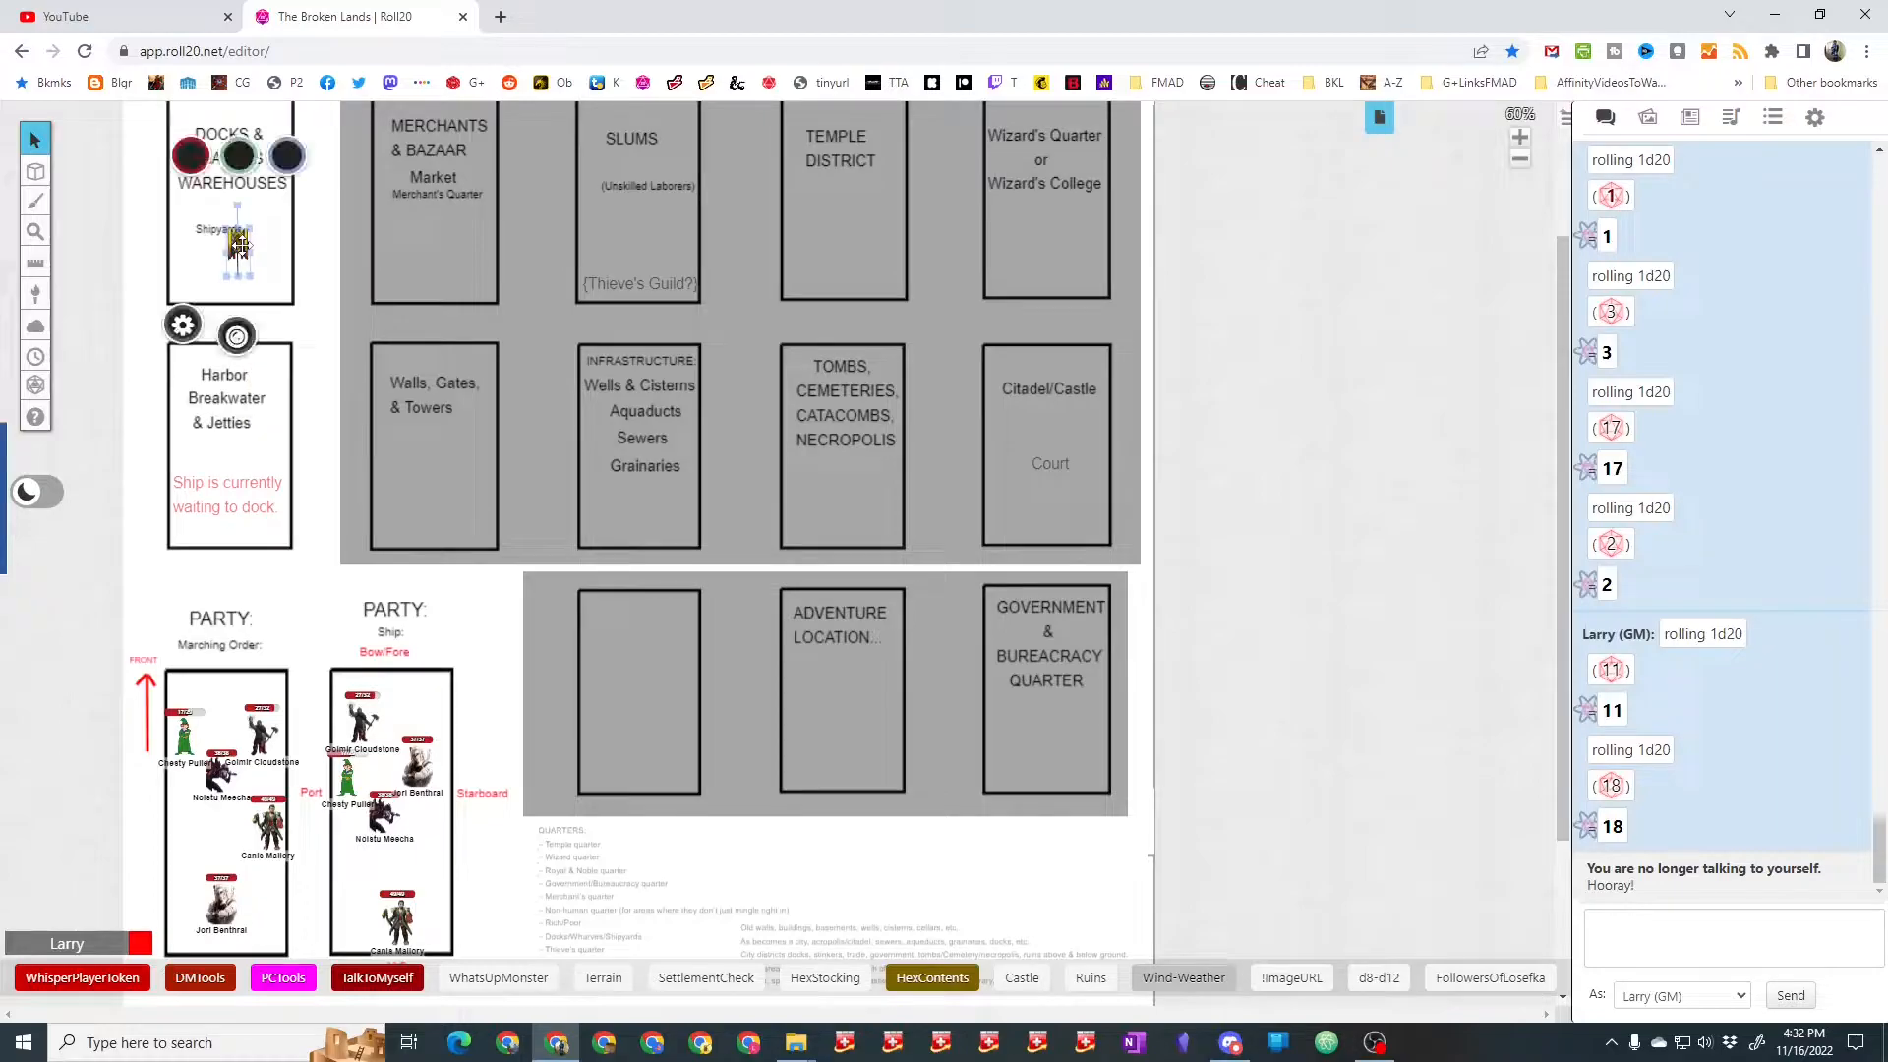
Step: Reveal the fogged area around the Walls, Gates, & Towers box
{"action": "left_click_drag", "start_coordinate": [1569, 790], "coordinate": [1561, 721]}
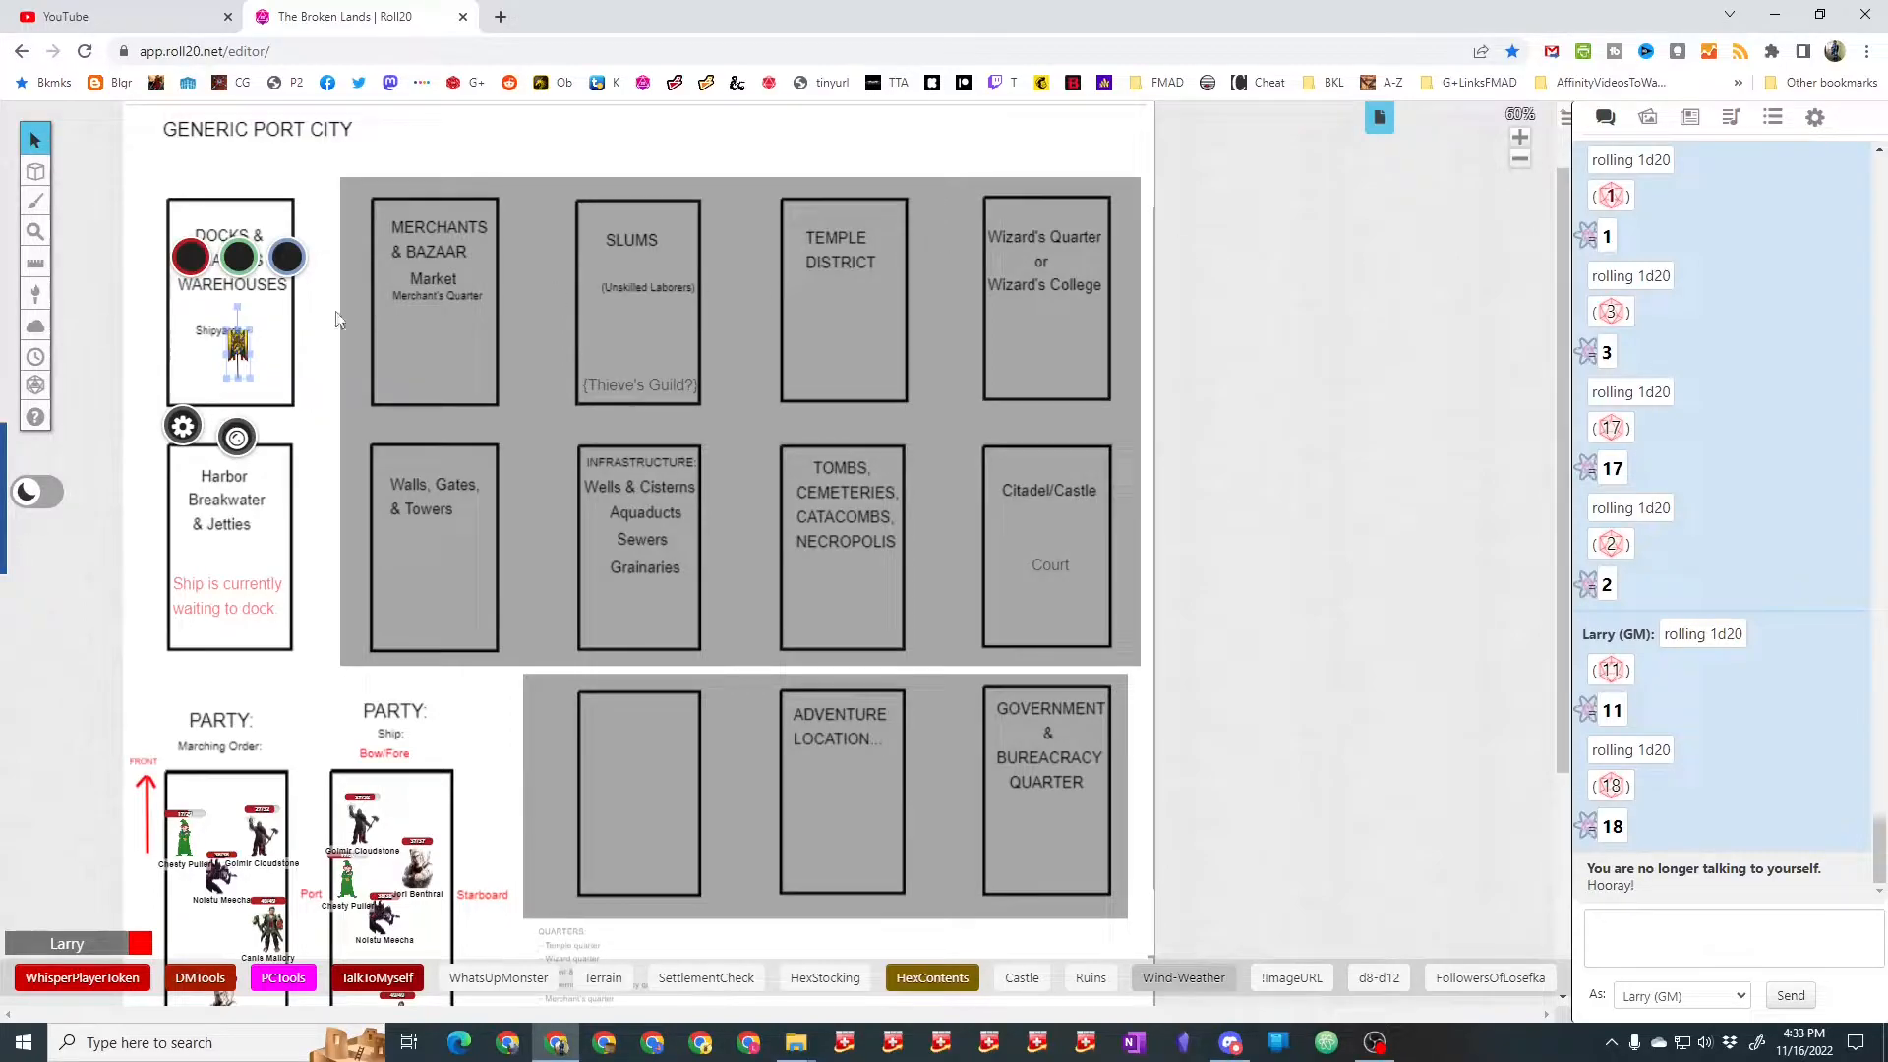
{"action": "mouse_move", "coordinate": [39, 333]}
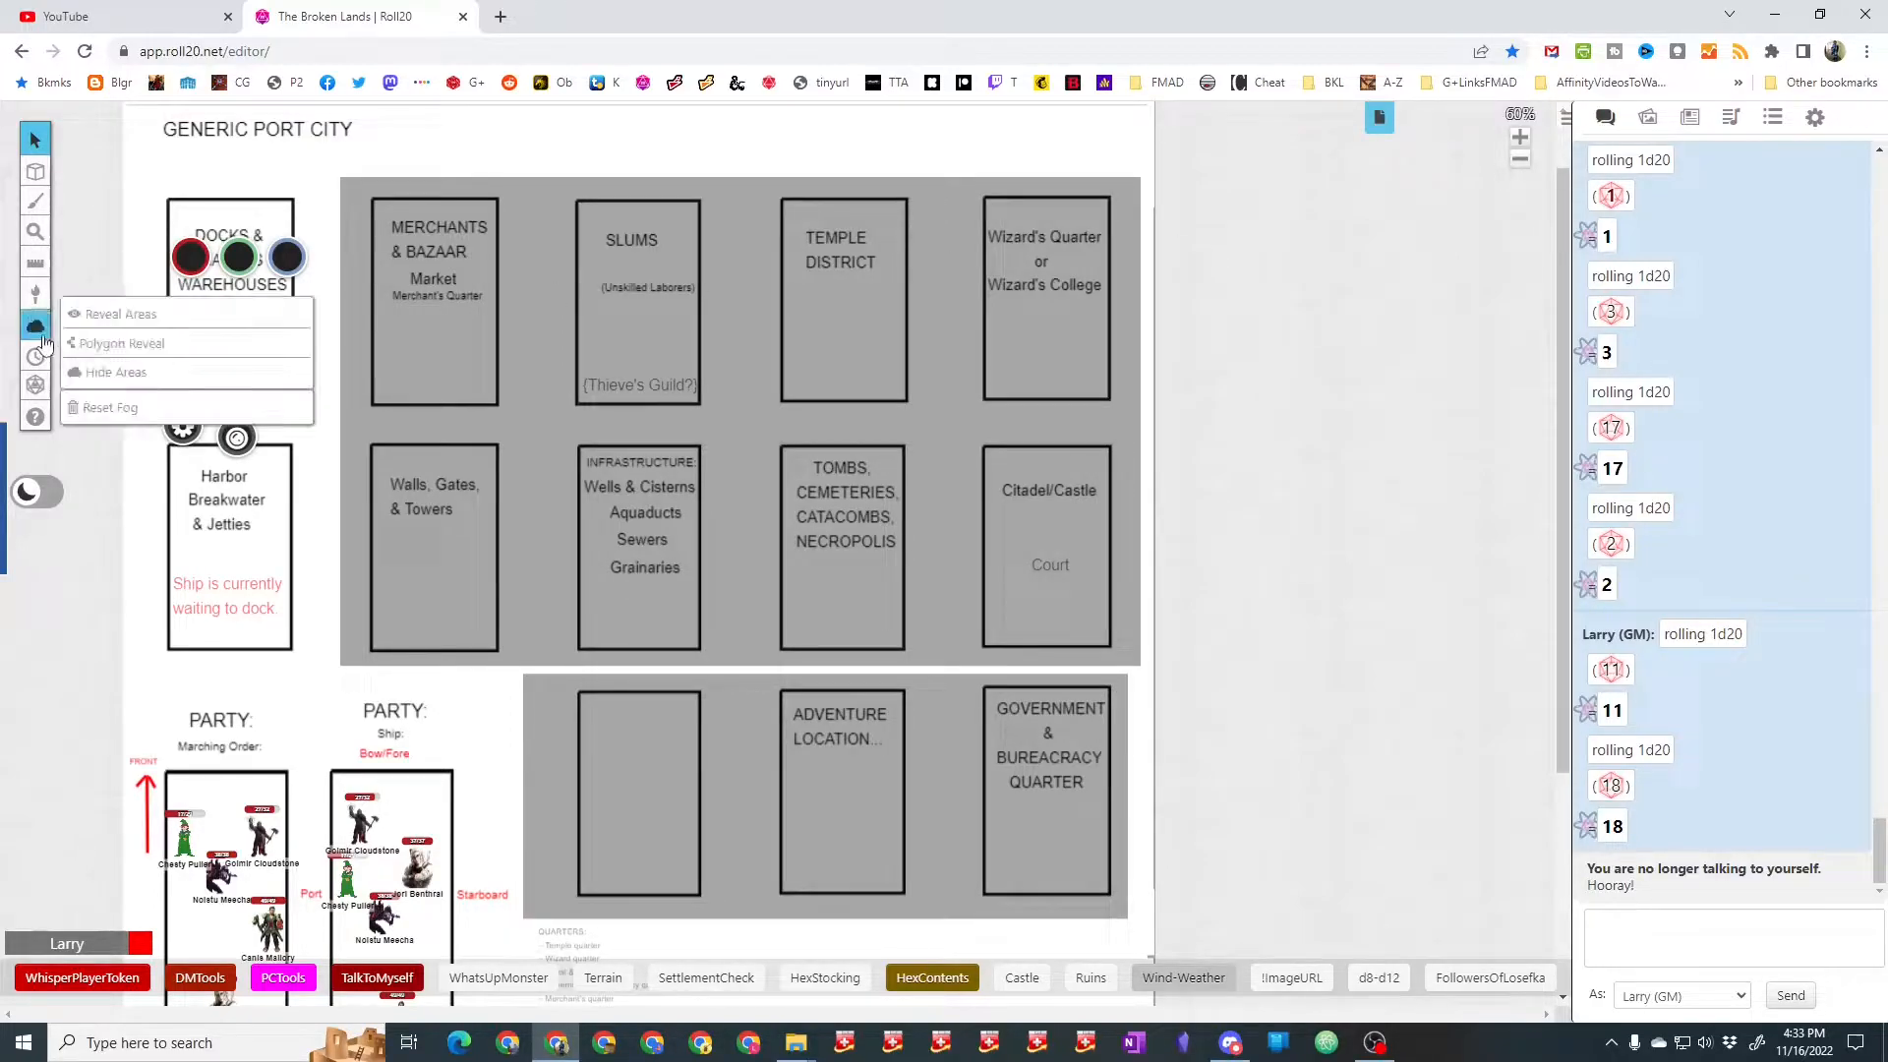
{"action": "left_click", "coordinate": [113, 314]}
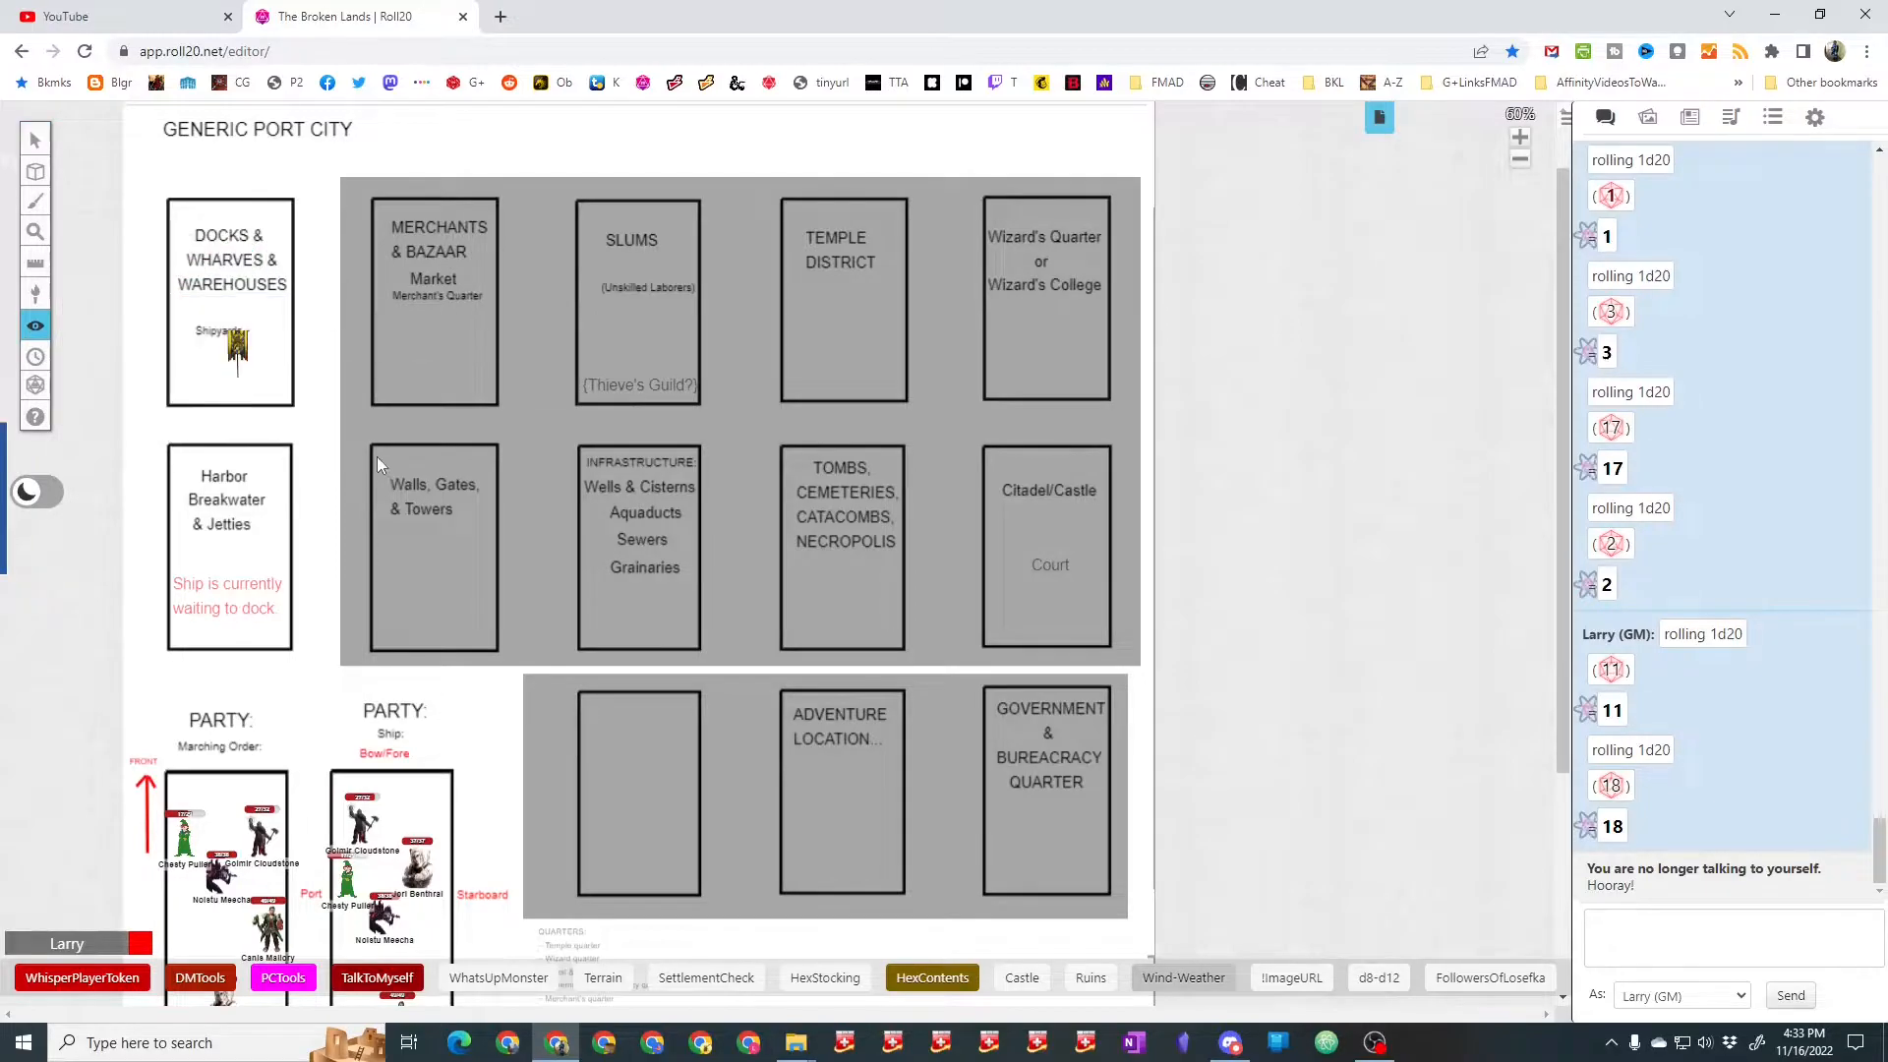
{"action": "left_click_drag", "start_coordinate": [332, 419], "coordinate": [551, 675]}
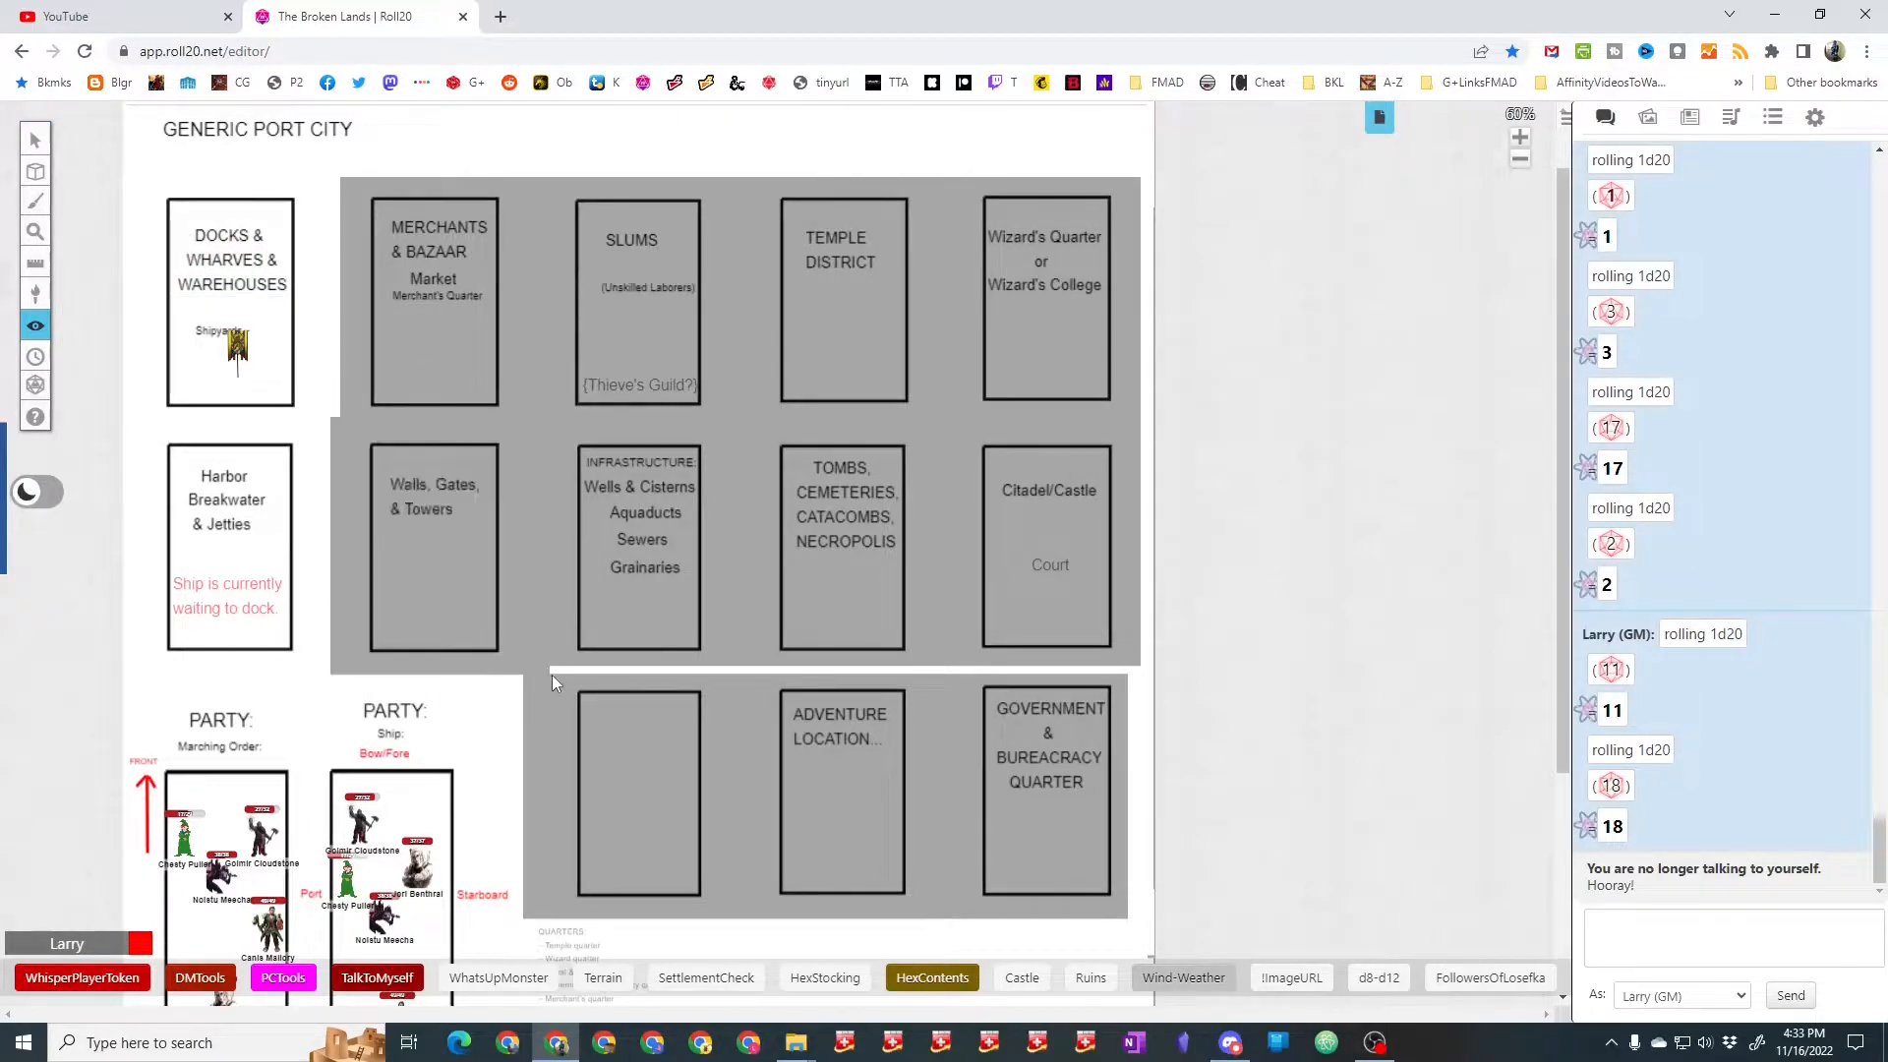
{"action": "mouse_move", "coordinate": [37, 325]}
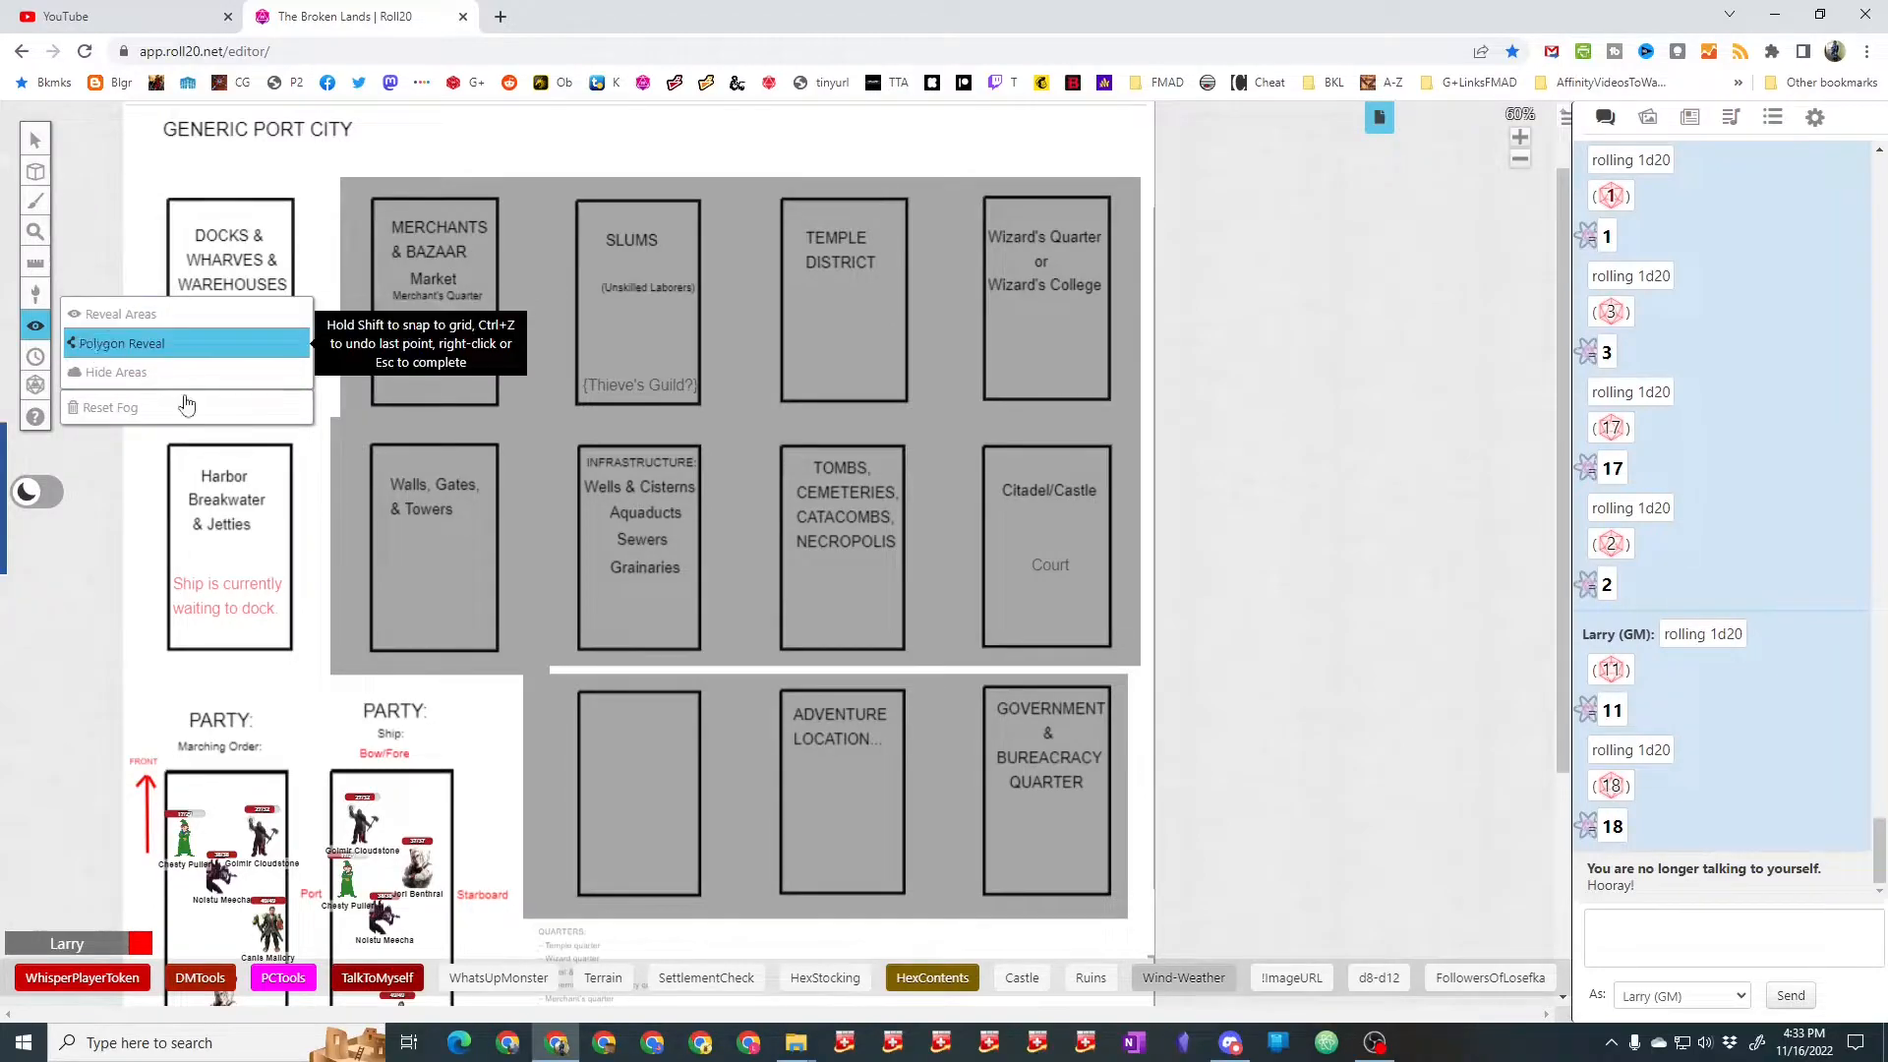
{"action": "left_click_drag", "start_coordinate": [331, 419], "coordinate": [546, 676]}
Step: Move the banner token from the docks box into the Walls, Gates, & Towers box and deselect it
{"action": "left_click", "coordinate": [36, 140]}
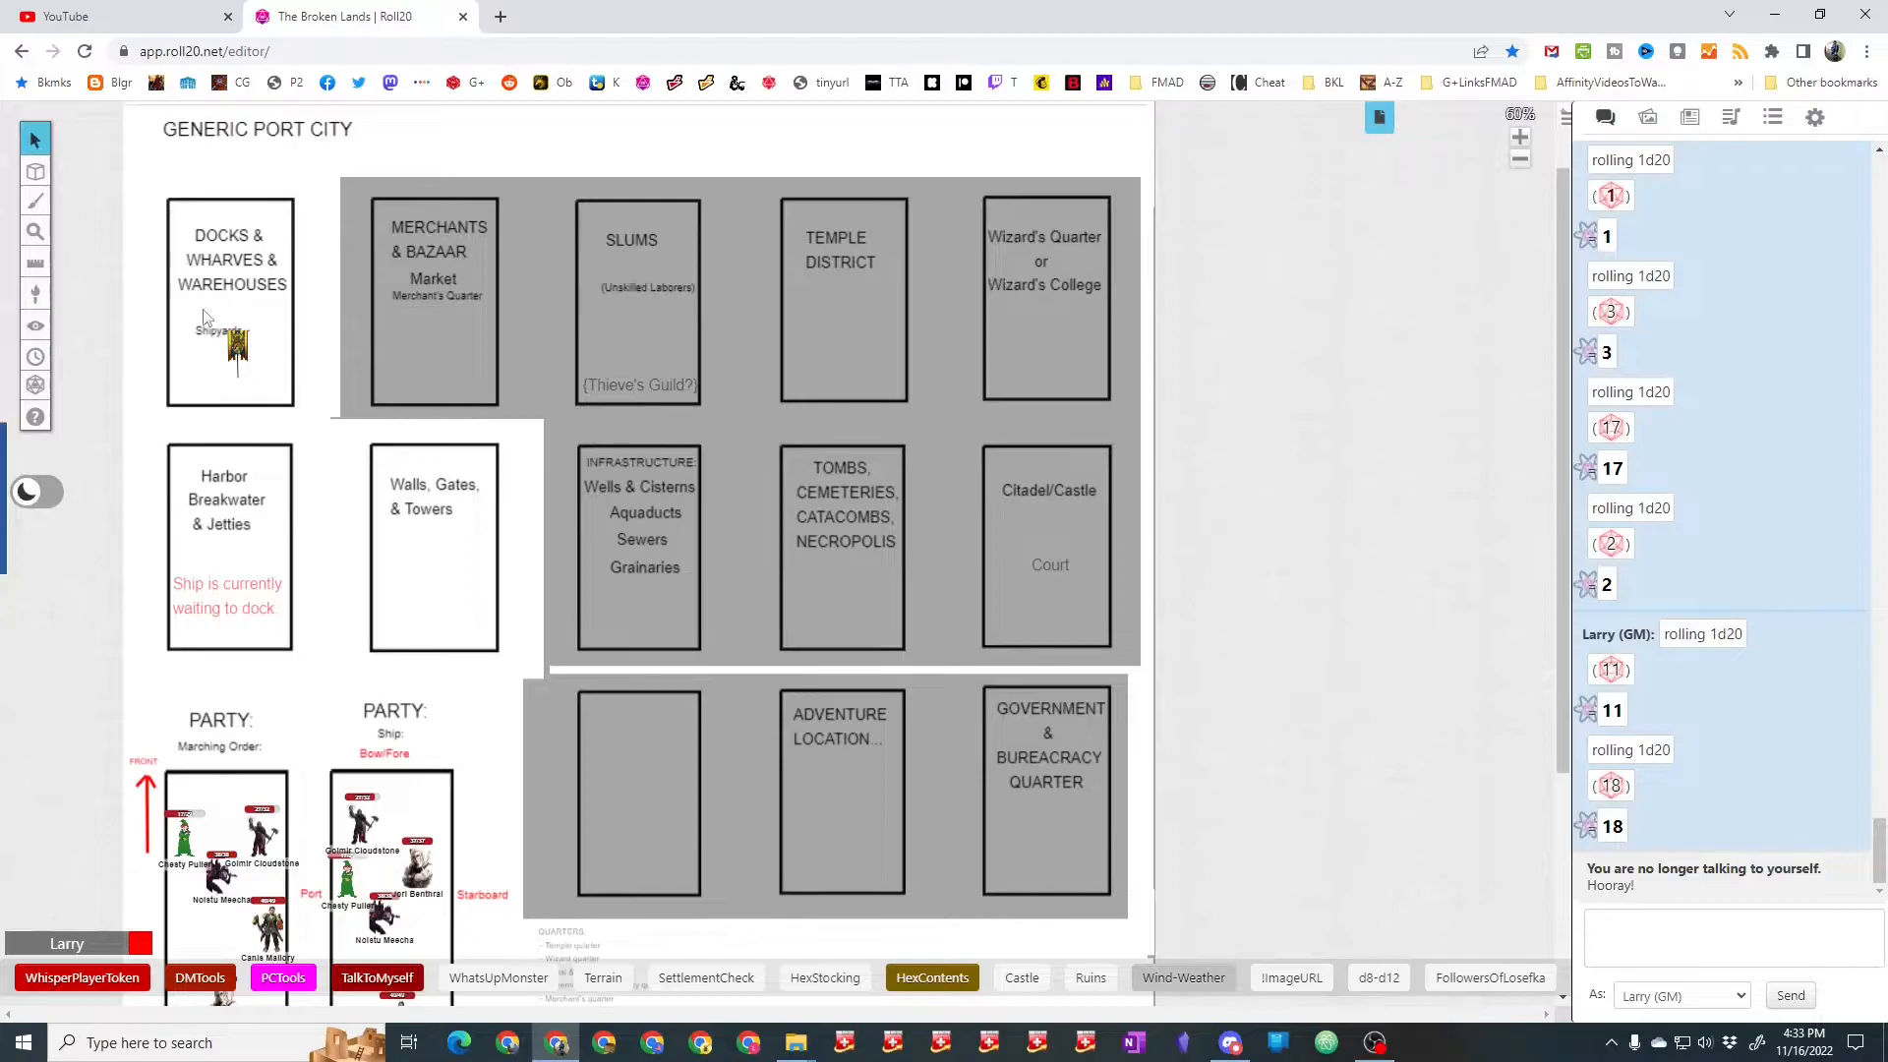
{"action": "left_click_drag", "start_coordinate": [230, 334], "coordinate": [403, 531]}
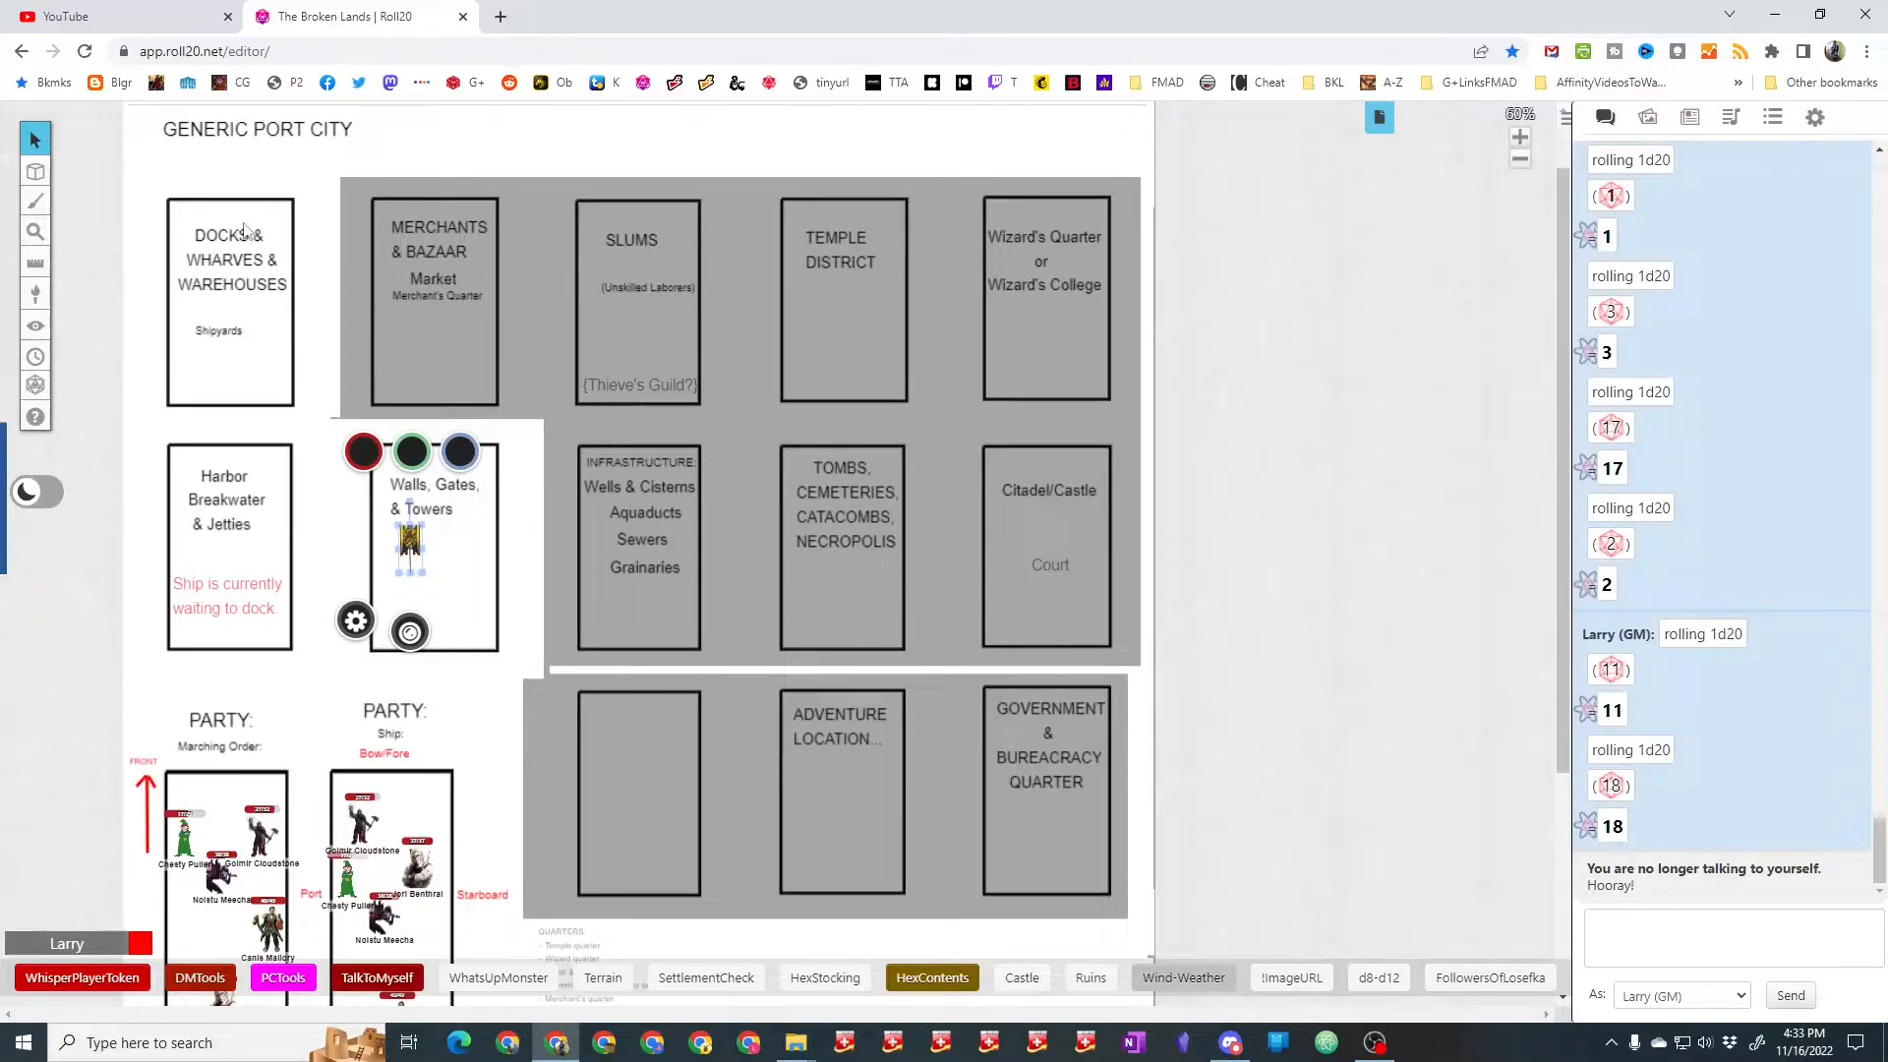
{"action": "left_click", "coordinate": [214, 172]}
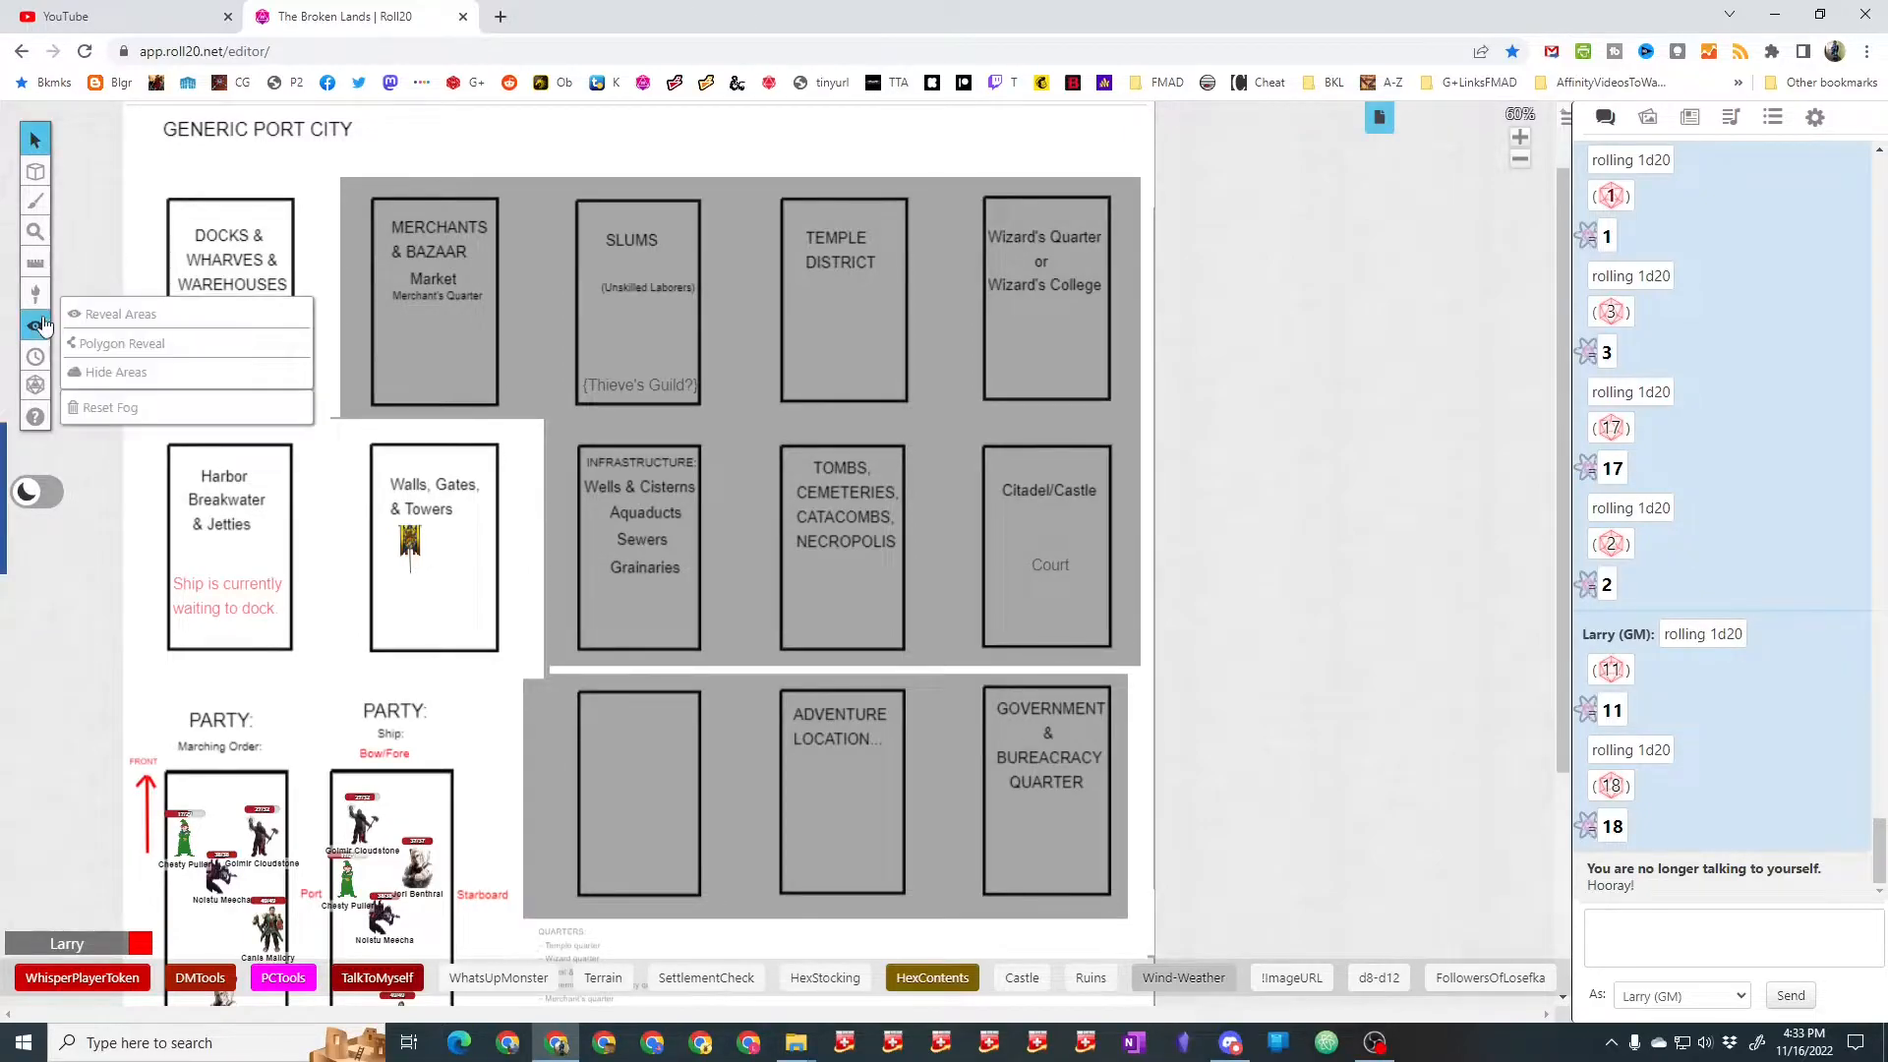
Step: Reveal the fogged area around the Merchants & Bazaar box
{"action": "left_click", "coordinate": [98, 345]}
{"action": "left_click", "coordinate": [98, 345]}
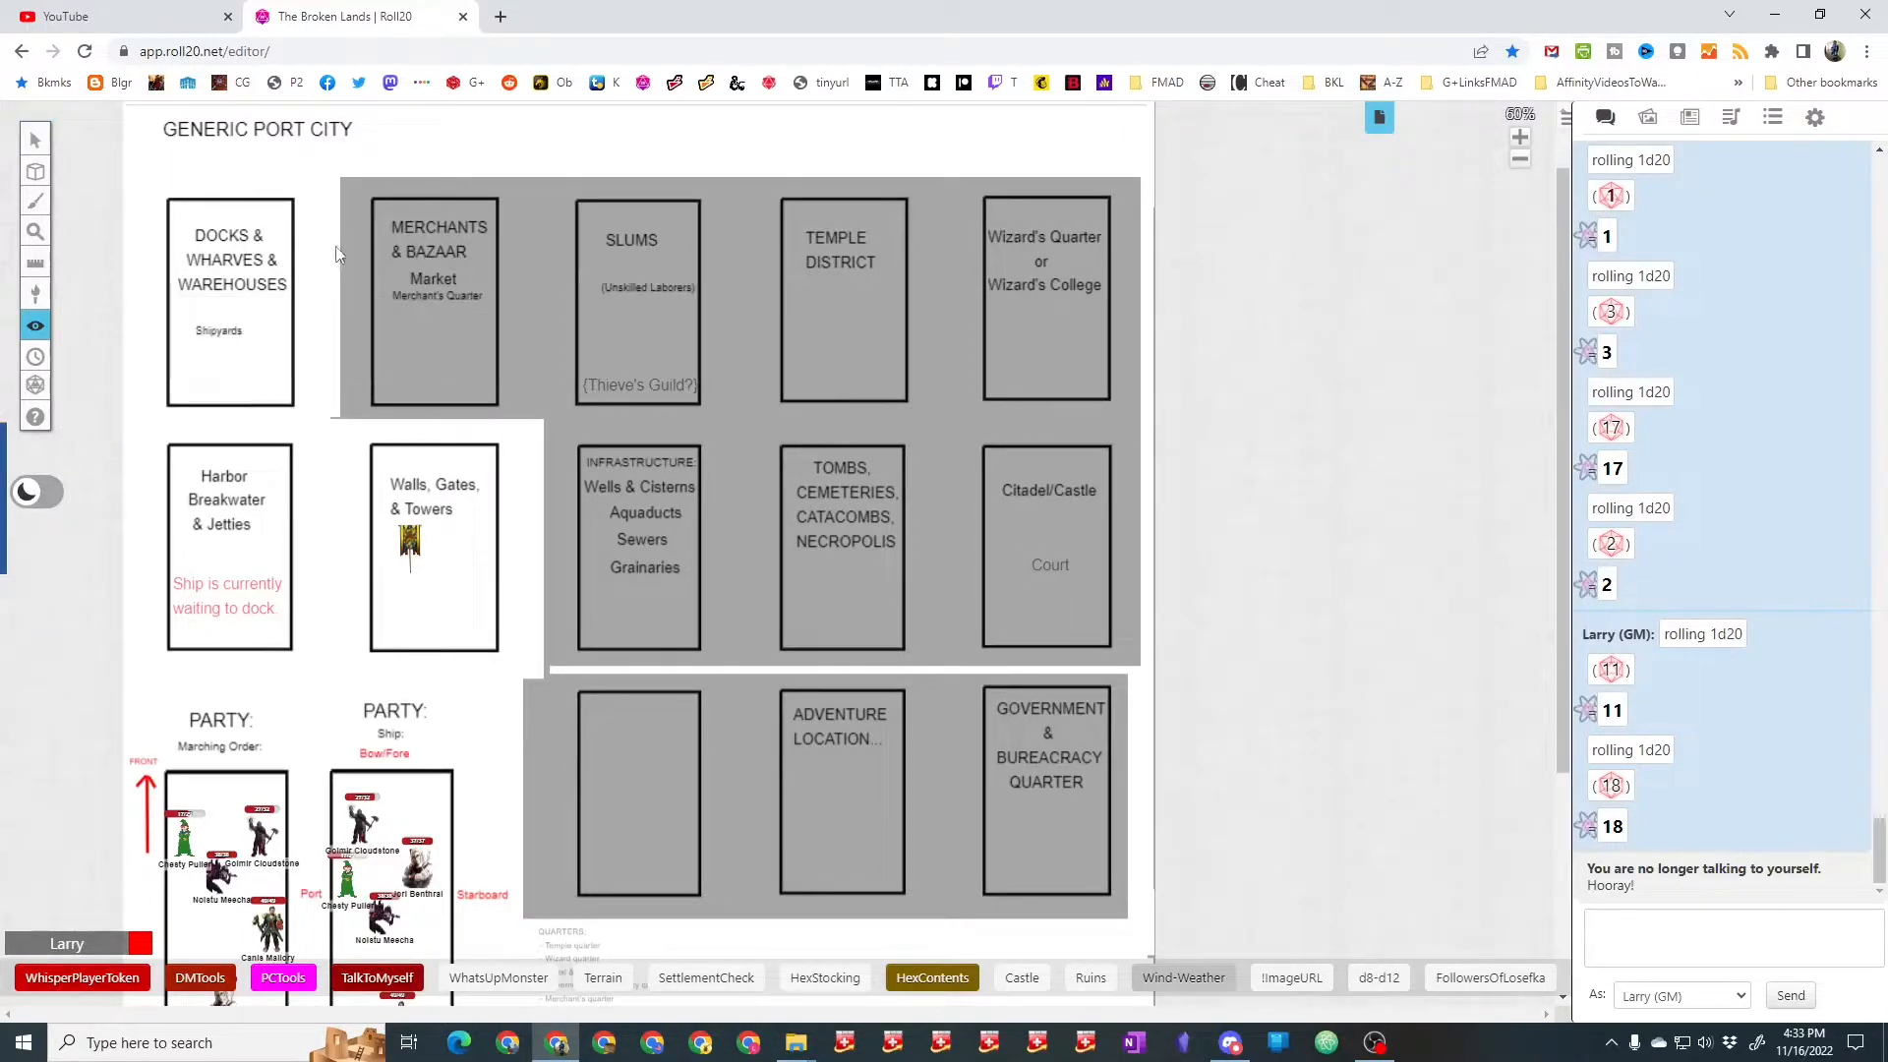
{"action": "left_click_drag", "start_coordinate": [330, 172], "coordinate": [534, 448]}
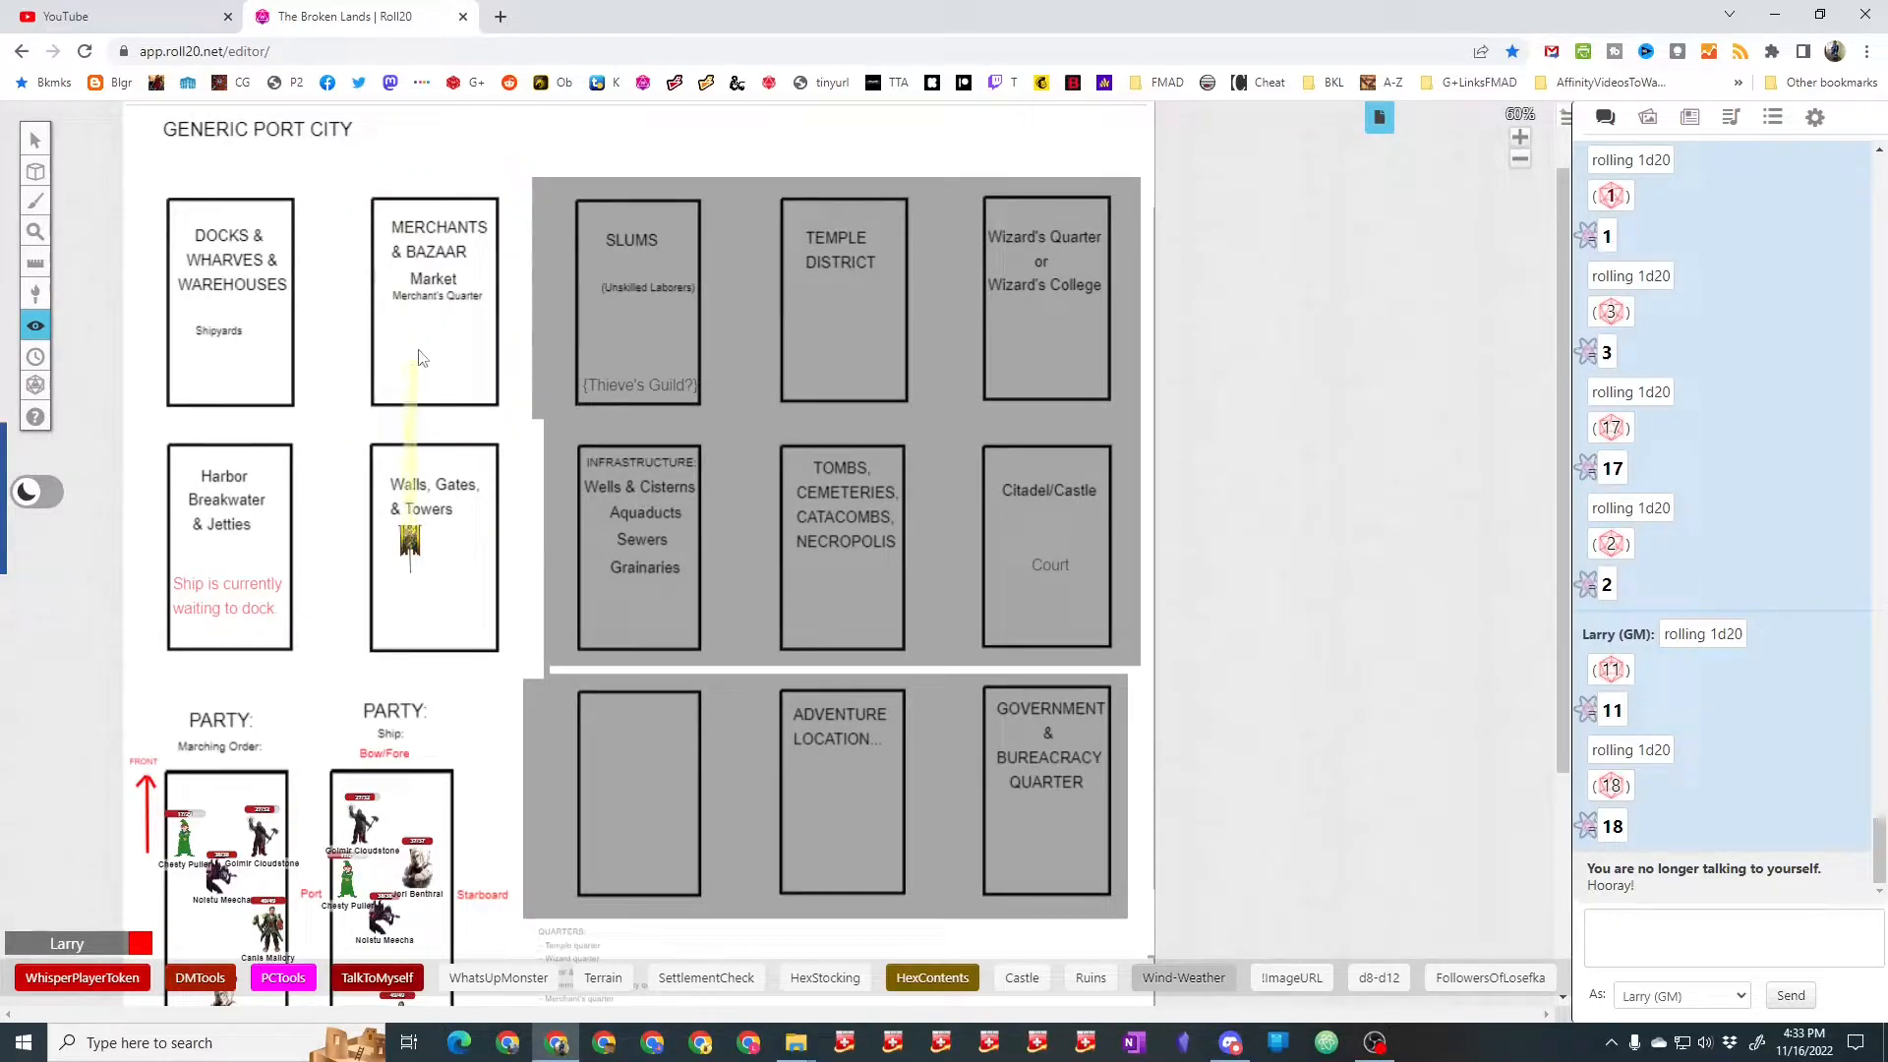
Step: Move the banner token up into the Merchants & Bazaar box and deselect it
{"action": "left_click", "coordinate": [36, 140]}
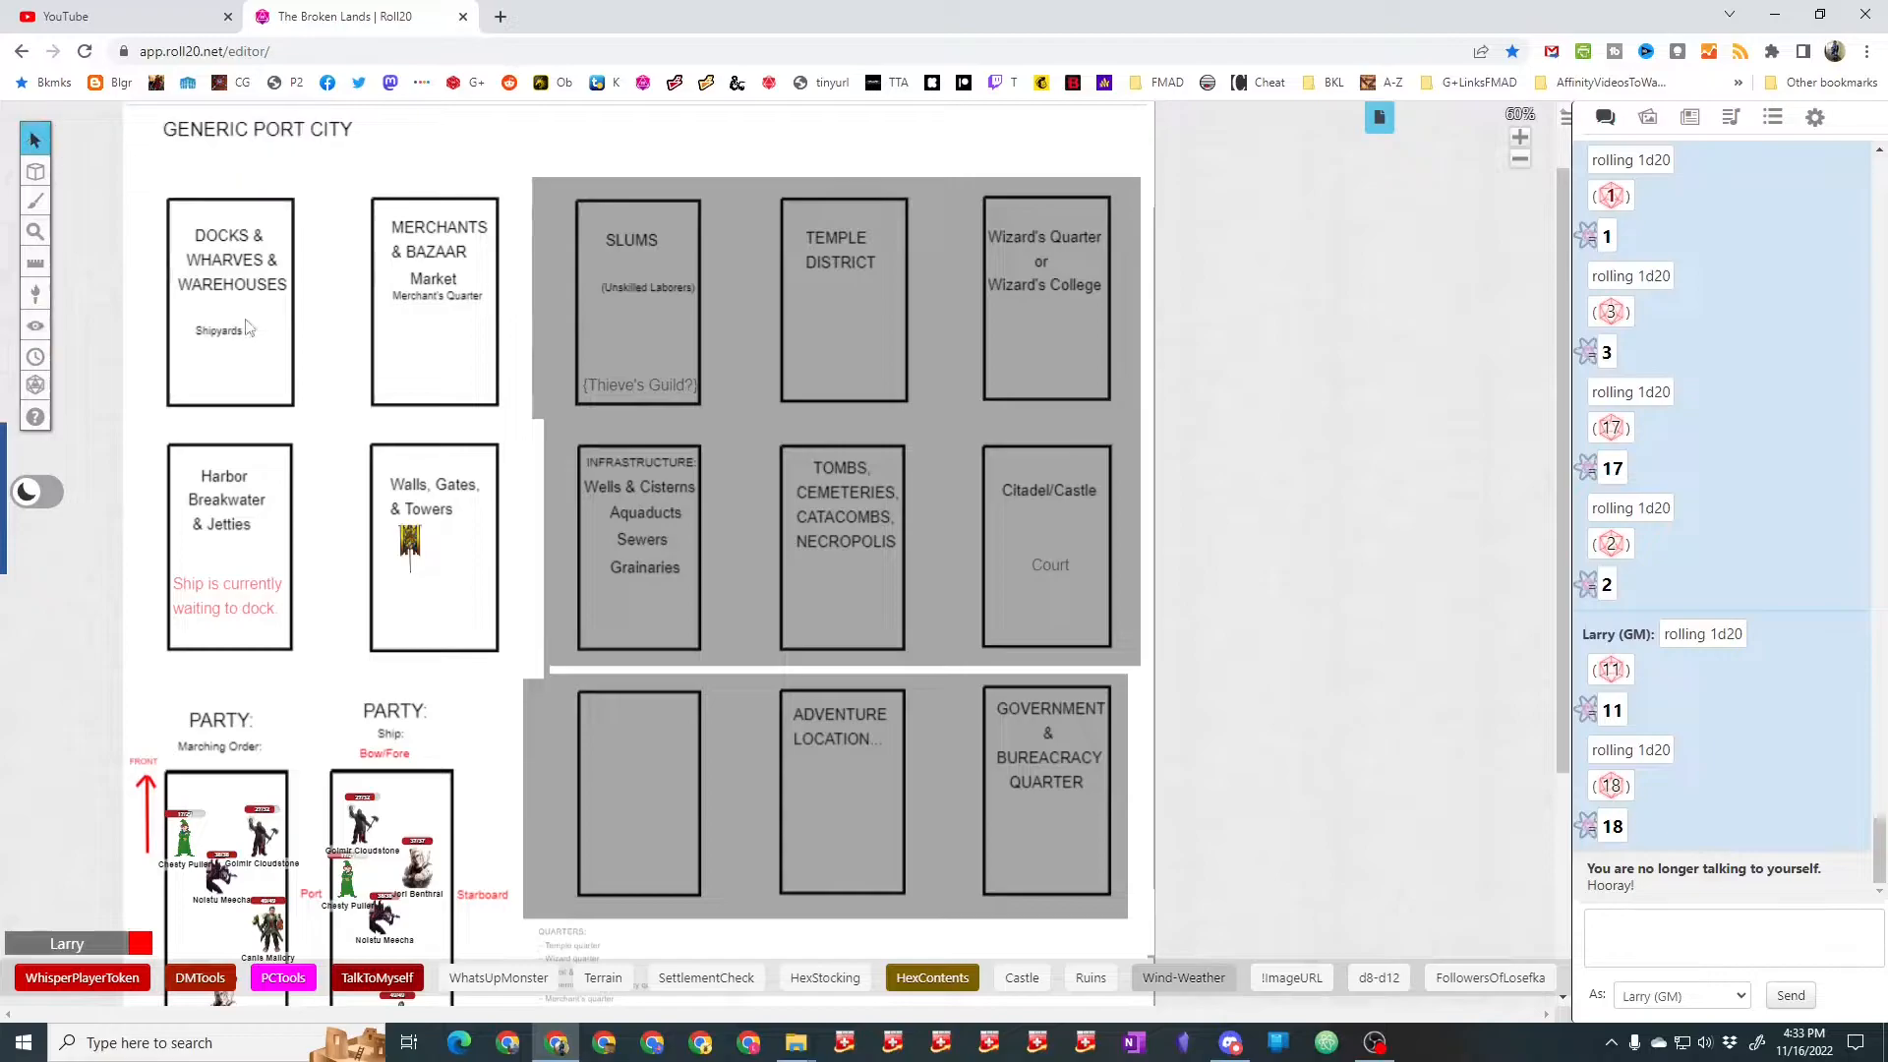
{"action": "left_click_drag", "start_coordinate": [418, 531], "coordinate": [423, 336]}
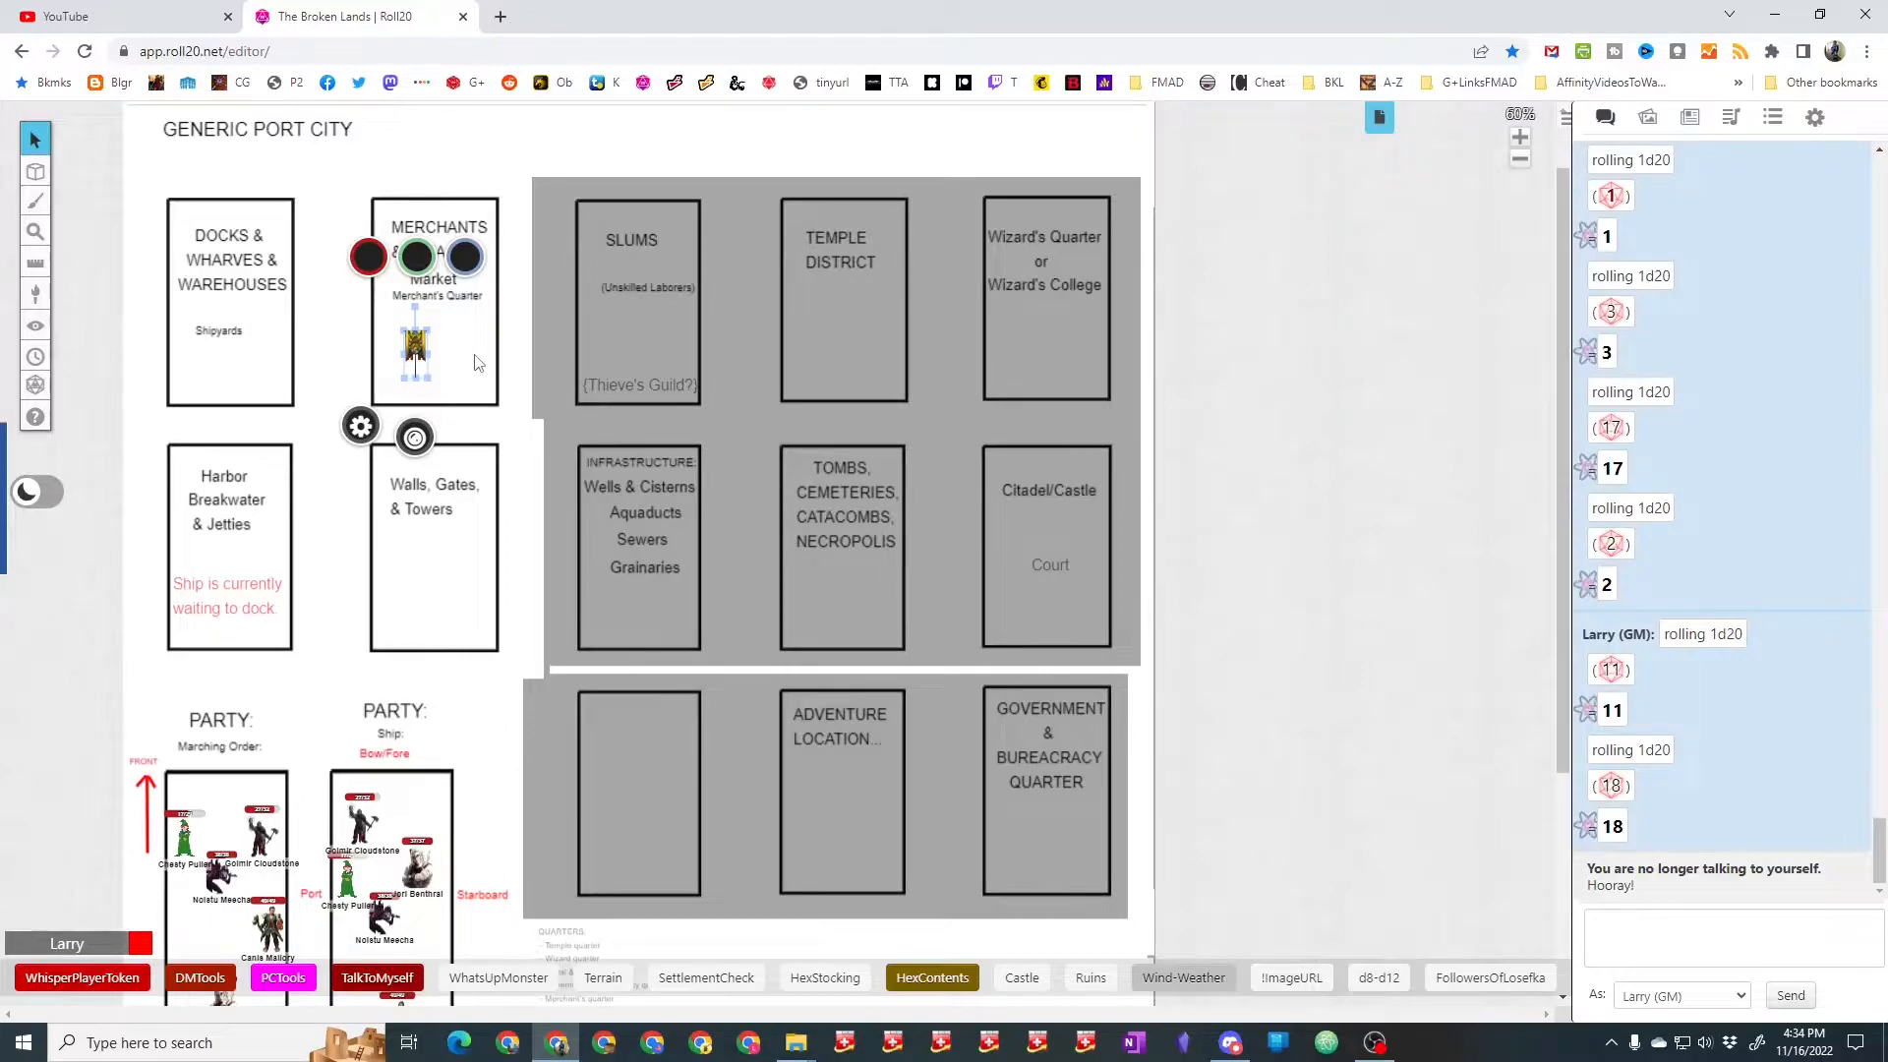
{"action": "left_click", "coordinate": [344, 169]}
Step: Reveal the fogged area around the Temple District box, leaving the Slums and Wizard's Quarter boxes covered
{"action": "mouse_move", "coordinate": [45, 183]}
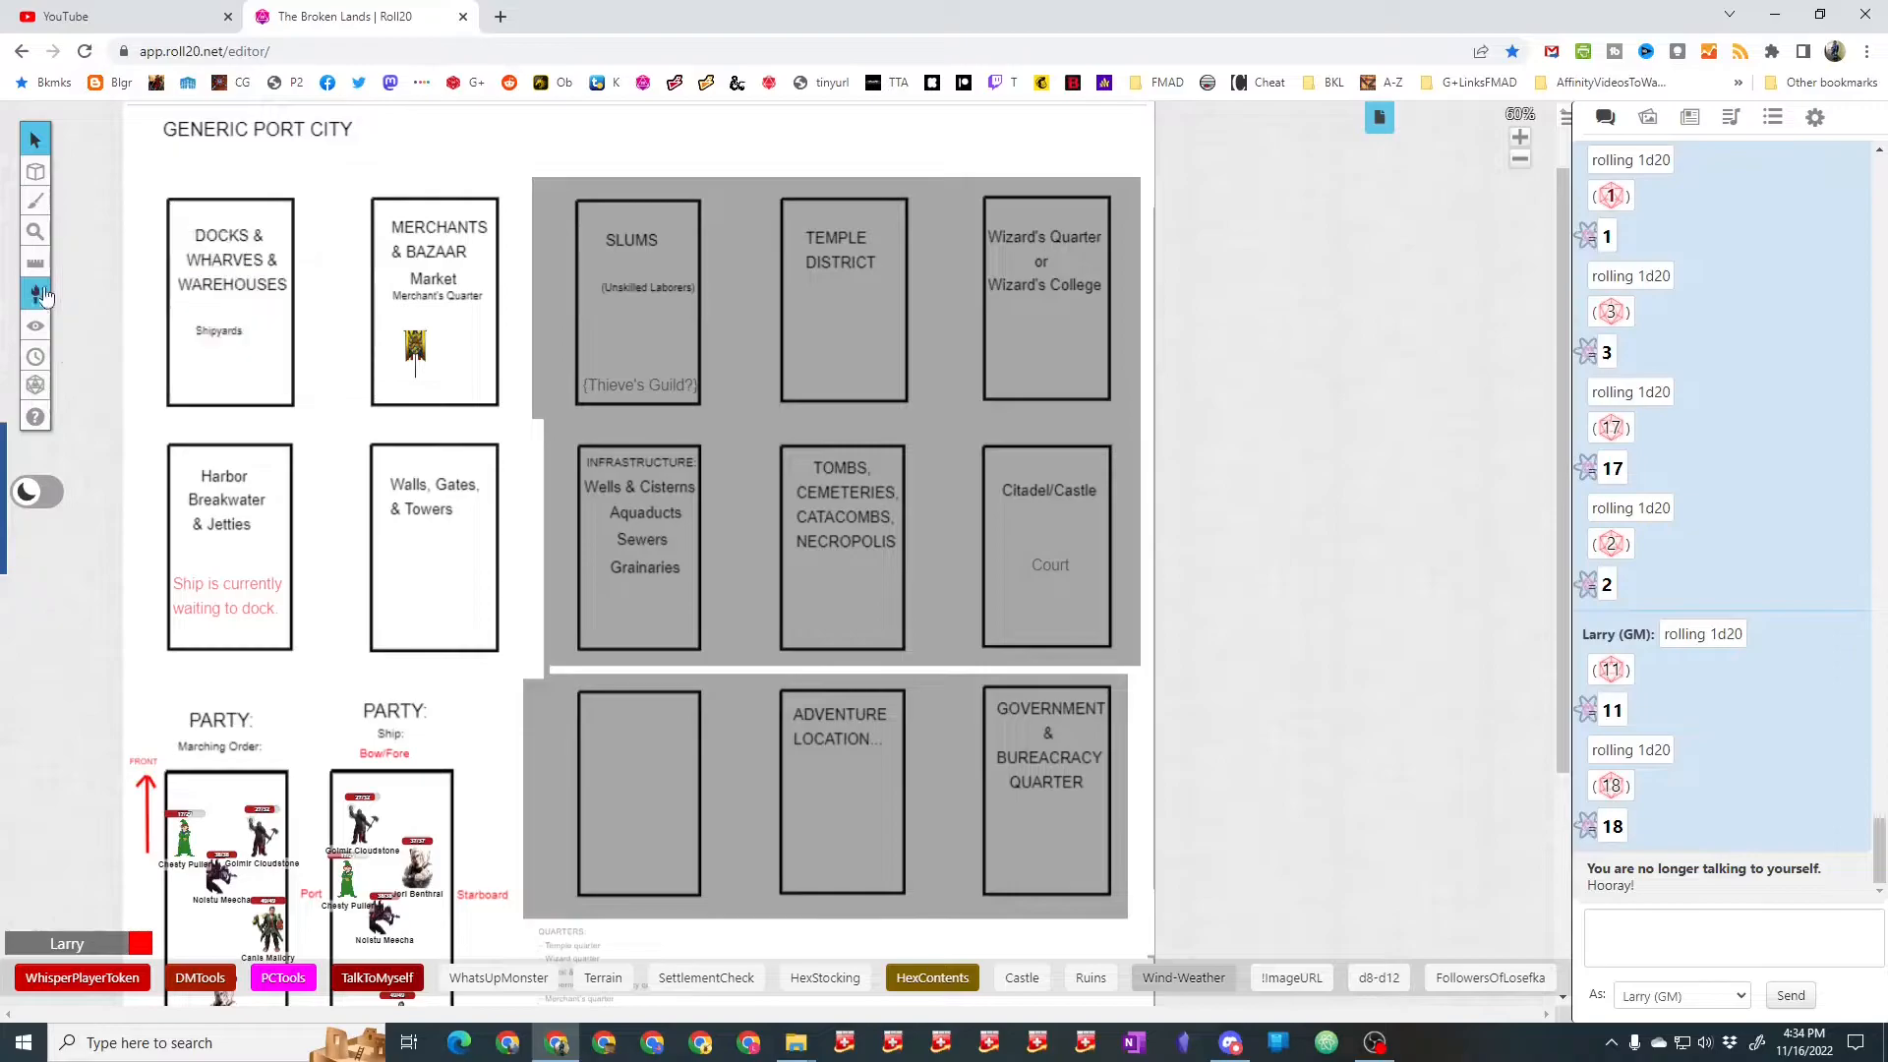
{"action": "mouse_move", "coordinate": [45, 327]}
{"action": "left_click", "coordinate": [113, 313]}
{"action": "left_click_drag", "start_coordinate": [740, 157], "coordinate": [938, 413]}
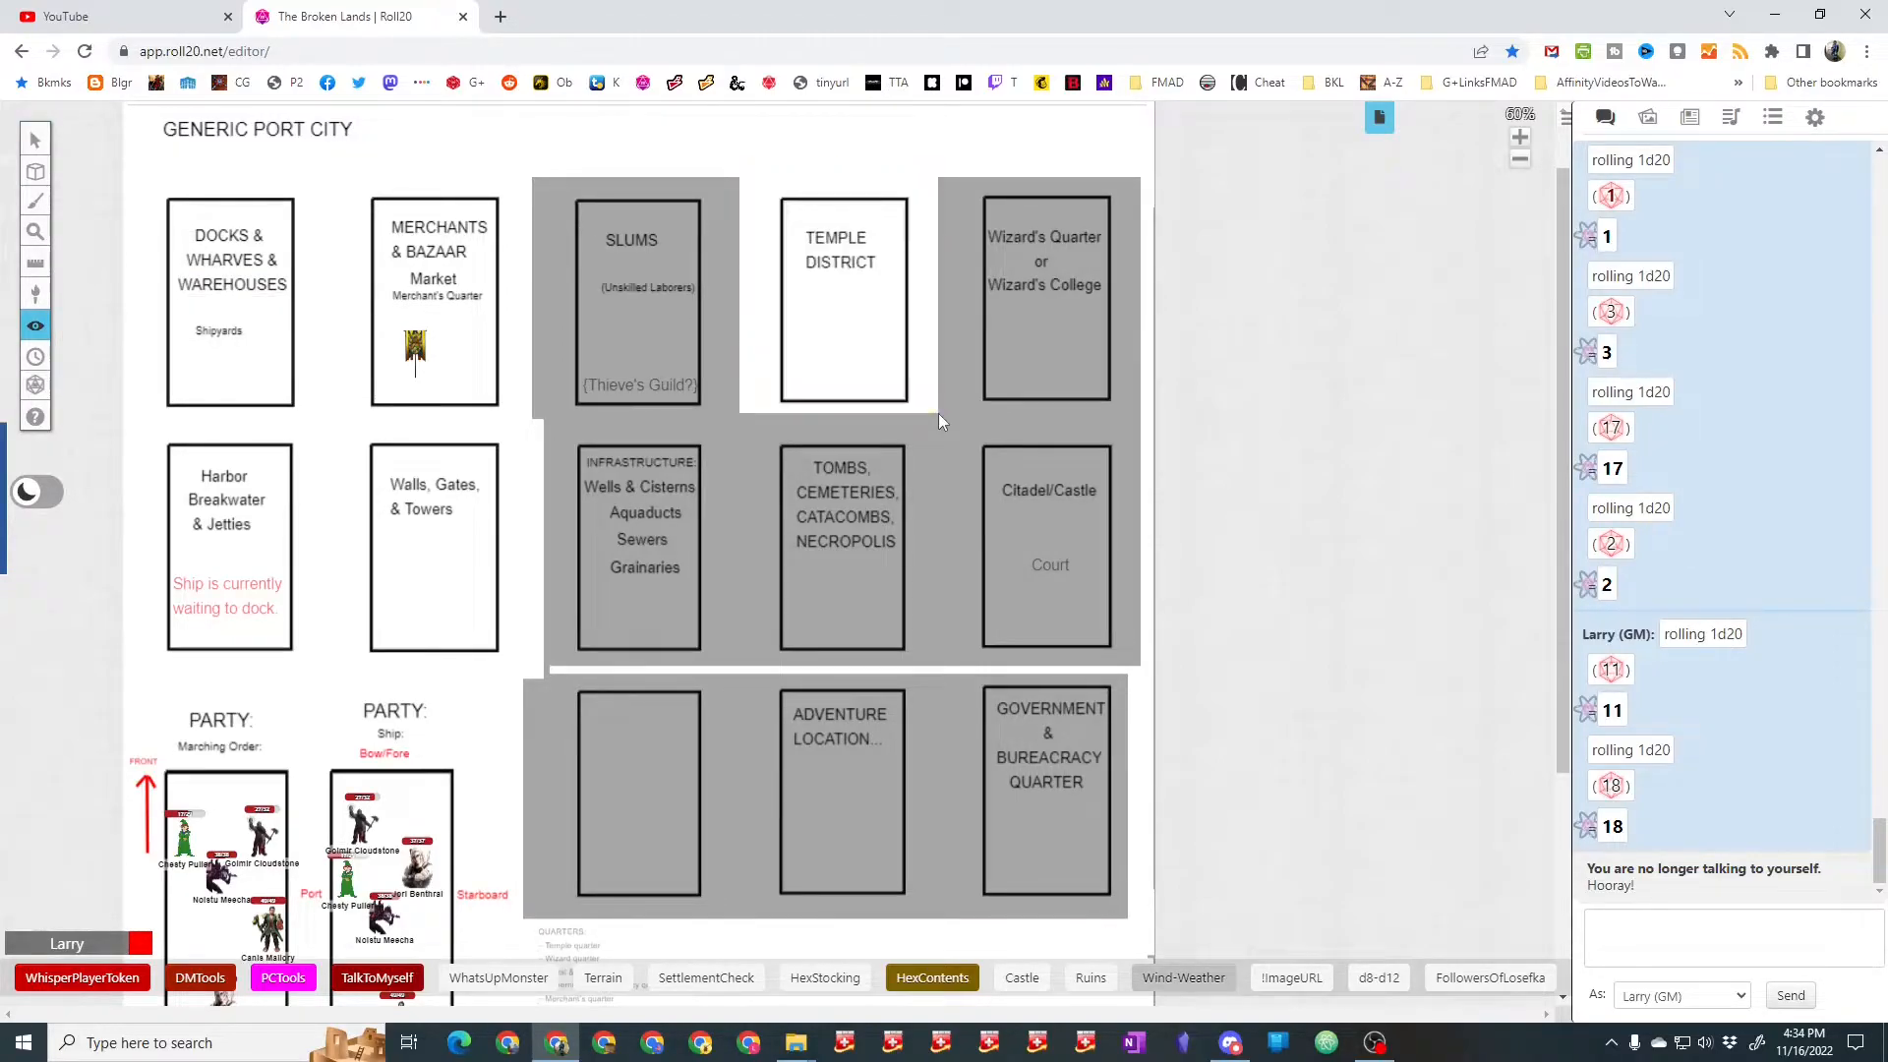
Step: Move the banner token from the Merchants & Bazaar box into the Temple District box and deselect it
{"action": "left_click_drag", "start_coordinate": [417, 349], "coordinate": [676, 328]}
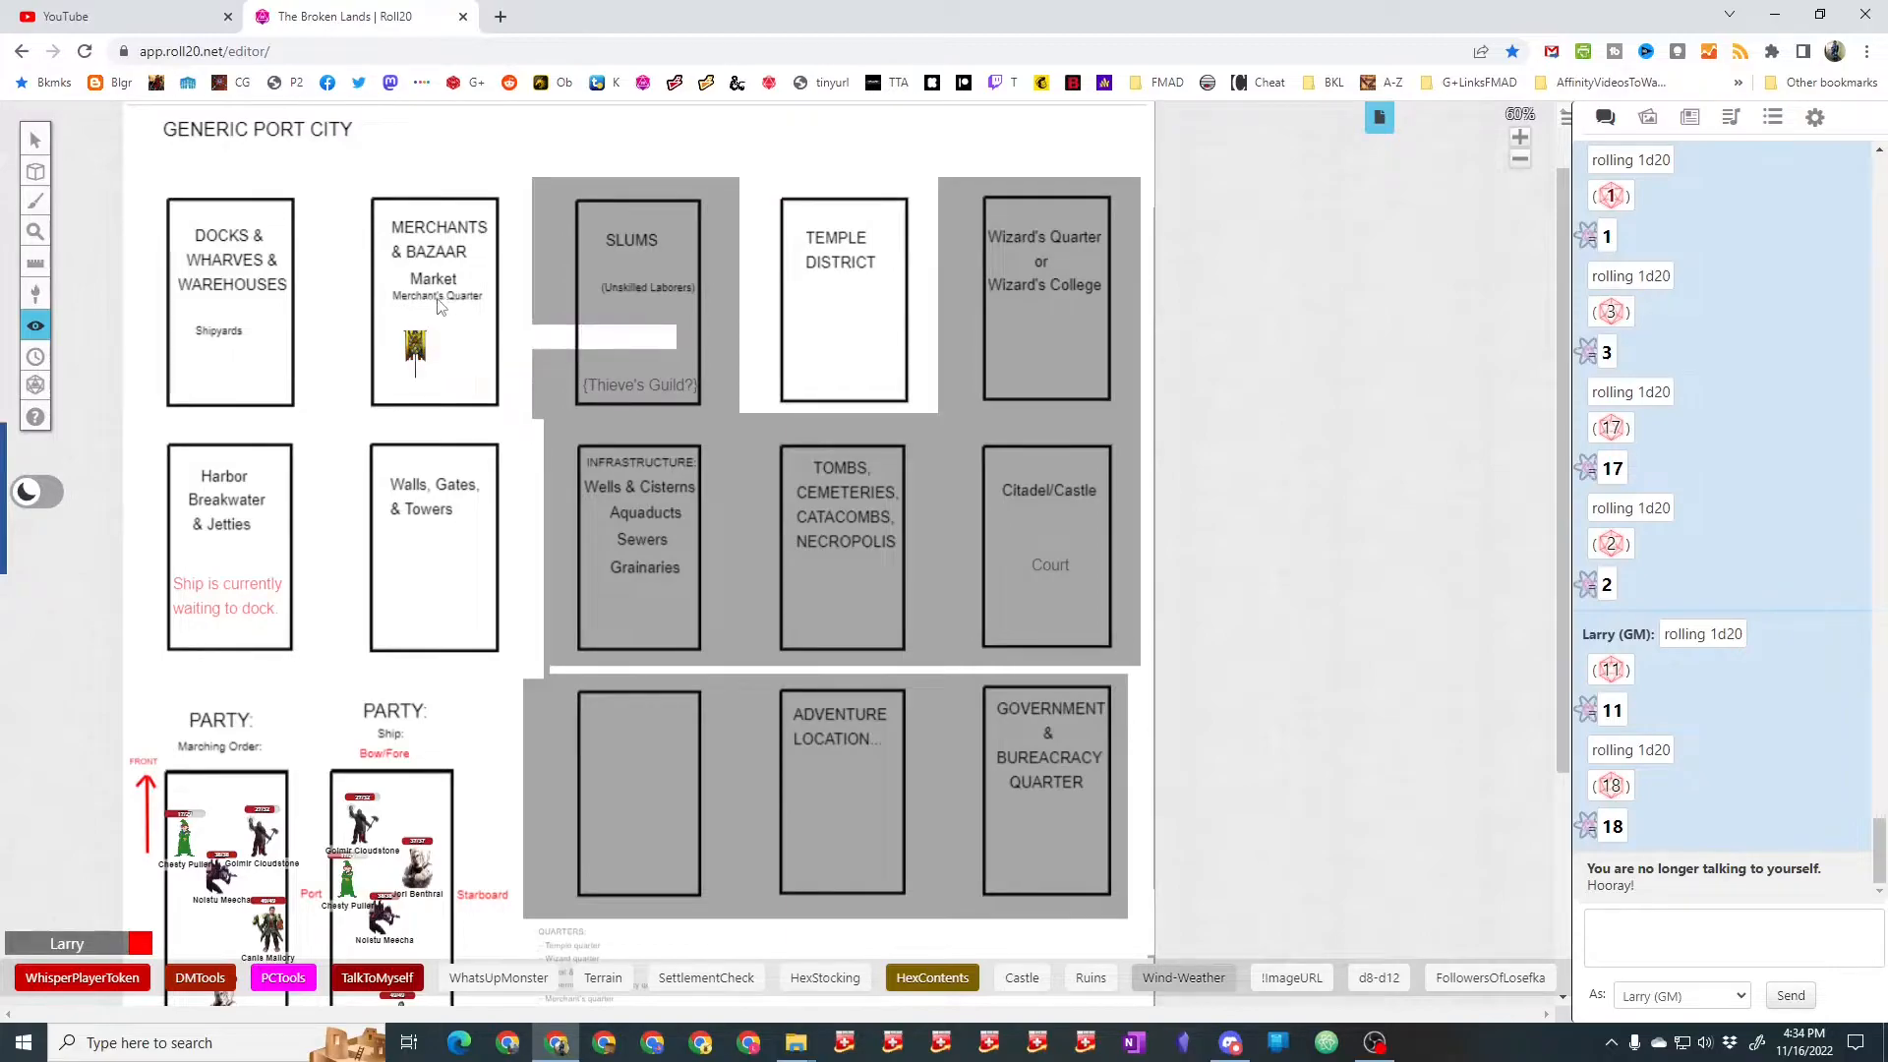
{"action": "left_click", "coordinate": [34, 140]}
{"action": "left_click_drag", "start_coordinate": [415, 347], "coordinate": [879, 322]}
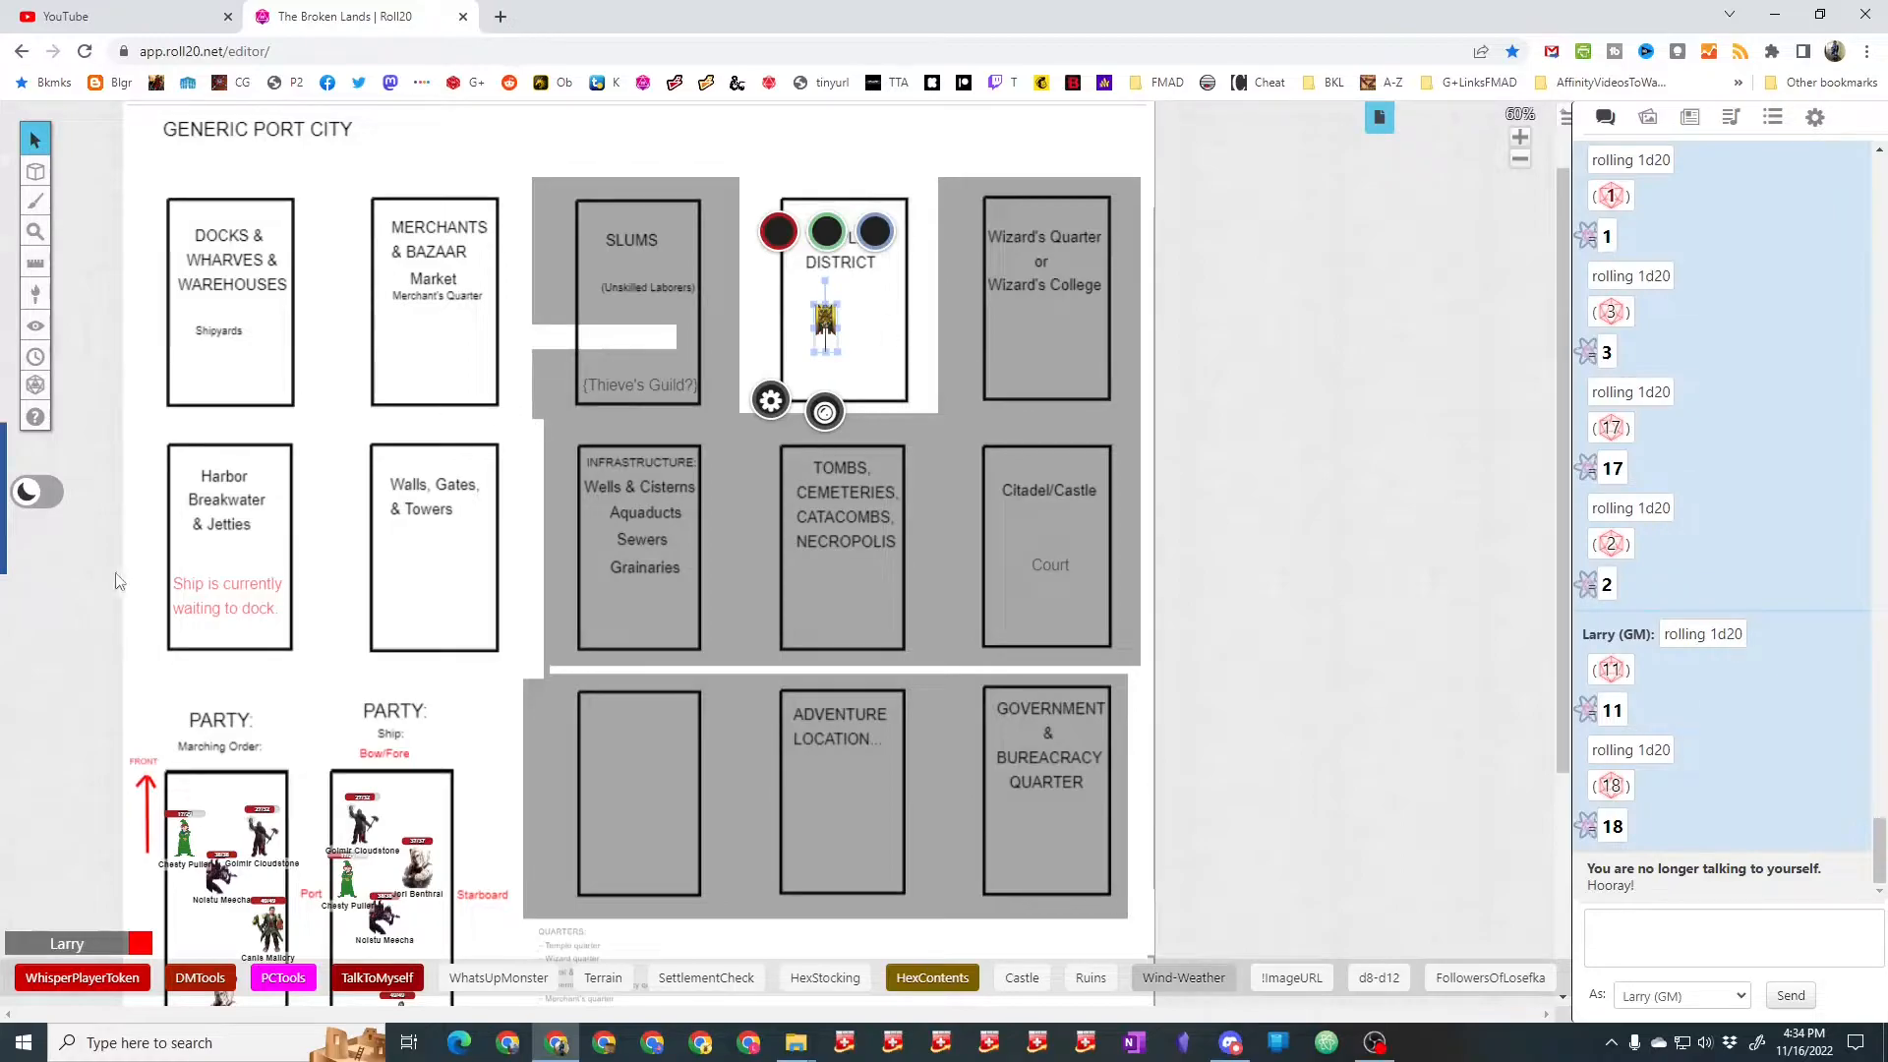
{"action": "left_click", "coordinate": [197, 588]}
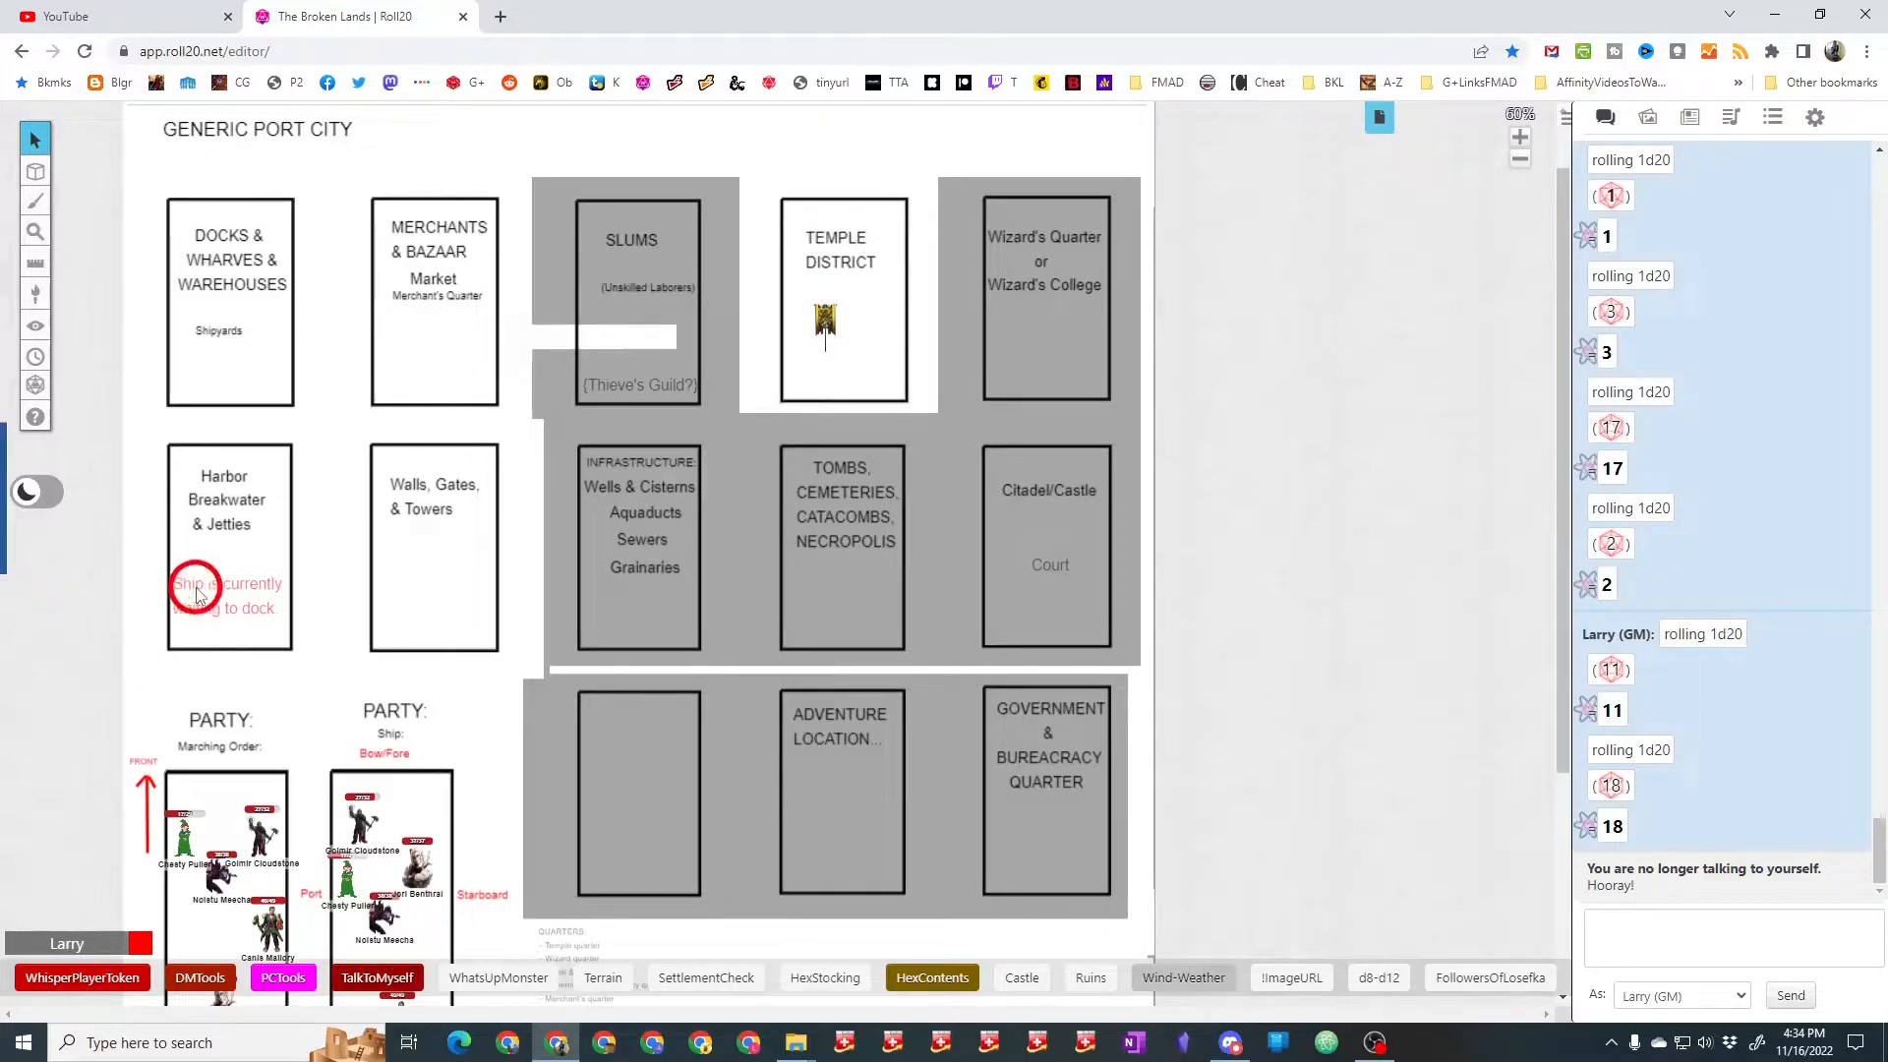
Step: Measure across the harbor, docks and merchants boxes with the ruler
{"action": "key", "text": "q"}
{"action": "left_click_drag", "start_coordinate": [138, 392], "coordinate": [208, 580]}
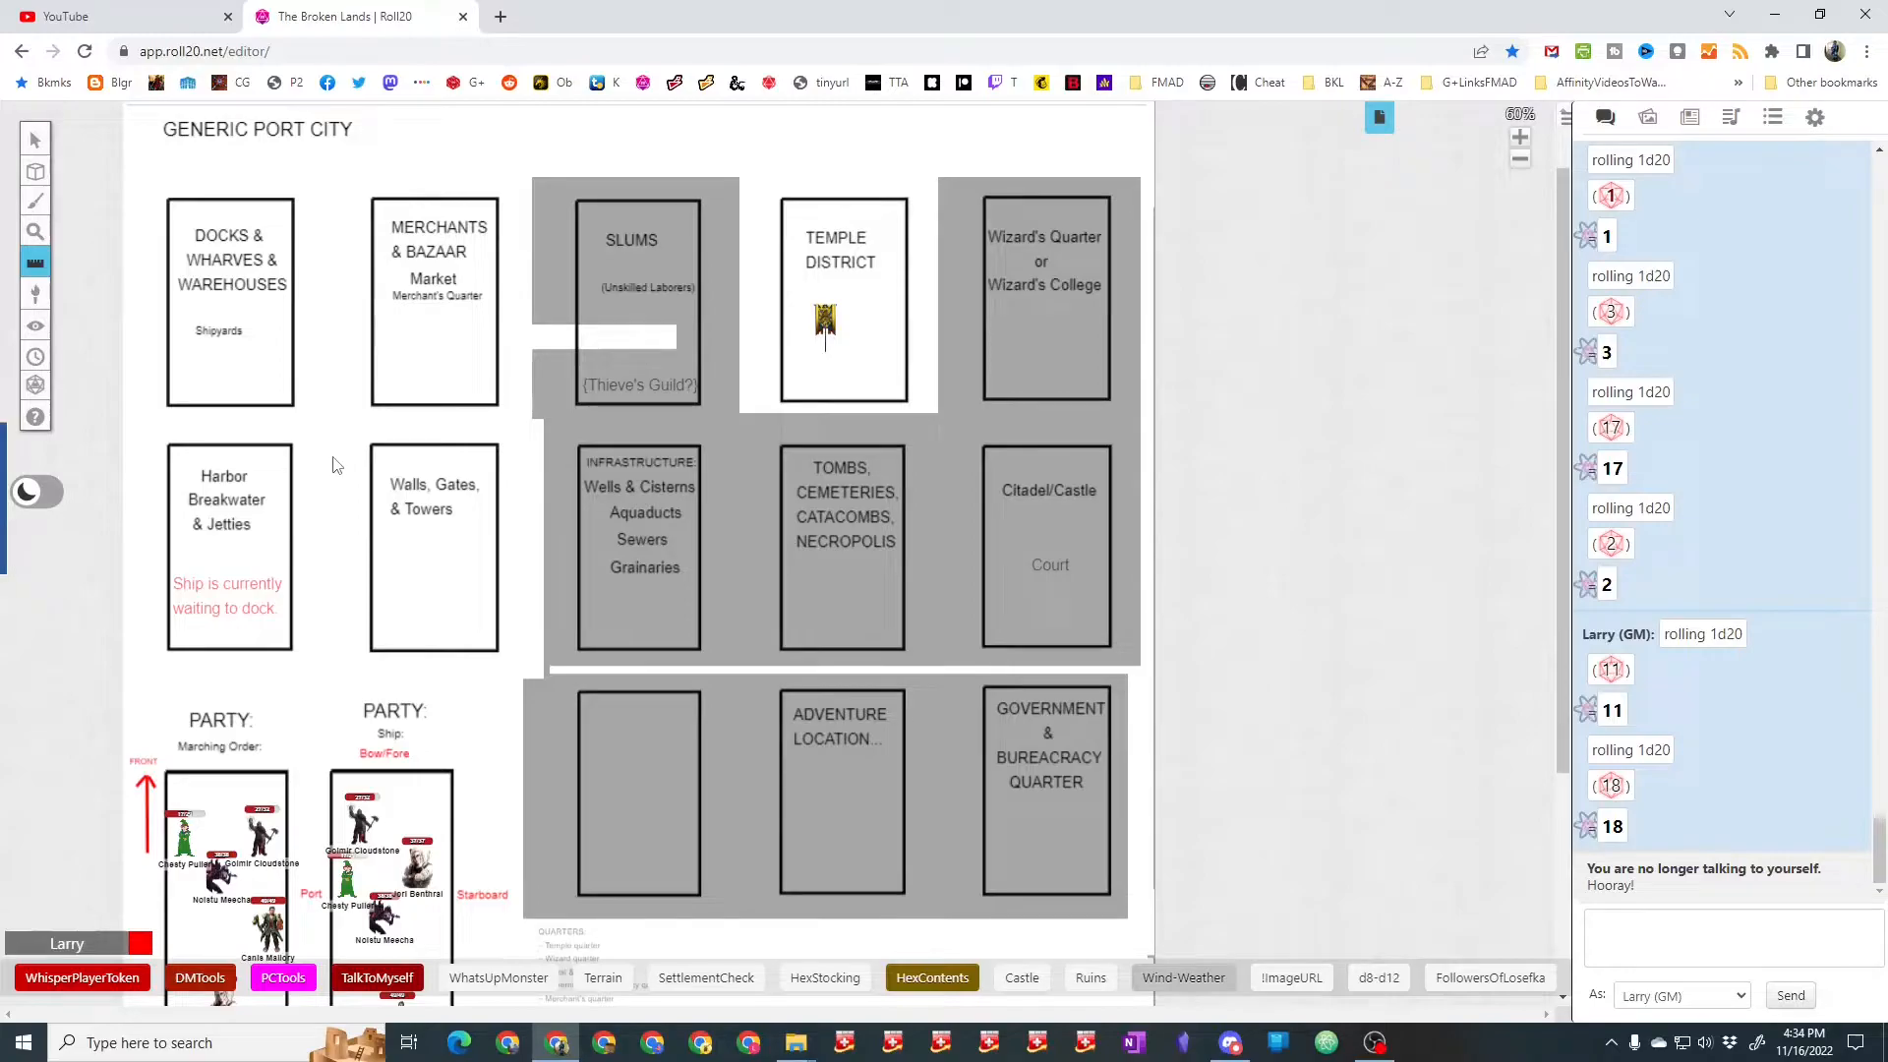
{"action": "left_click_drag", "start_coordinate": [385, 172], "coordinate": [254, 299]}
{"action": "left_click_drag", "start_coordinate": [337, 161], "coordinate": [429, 273]}
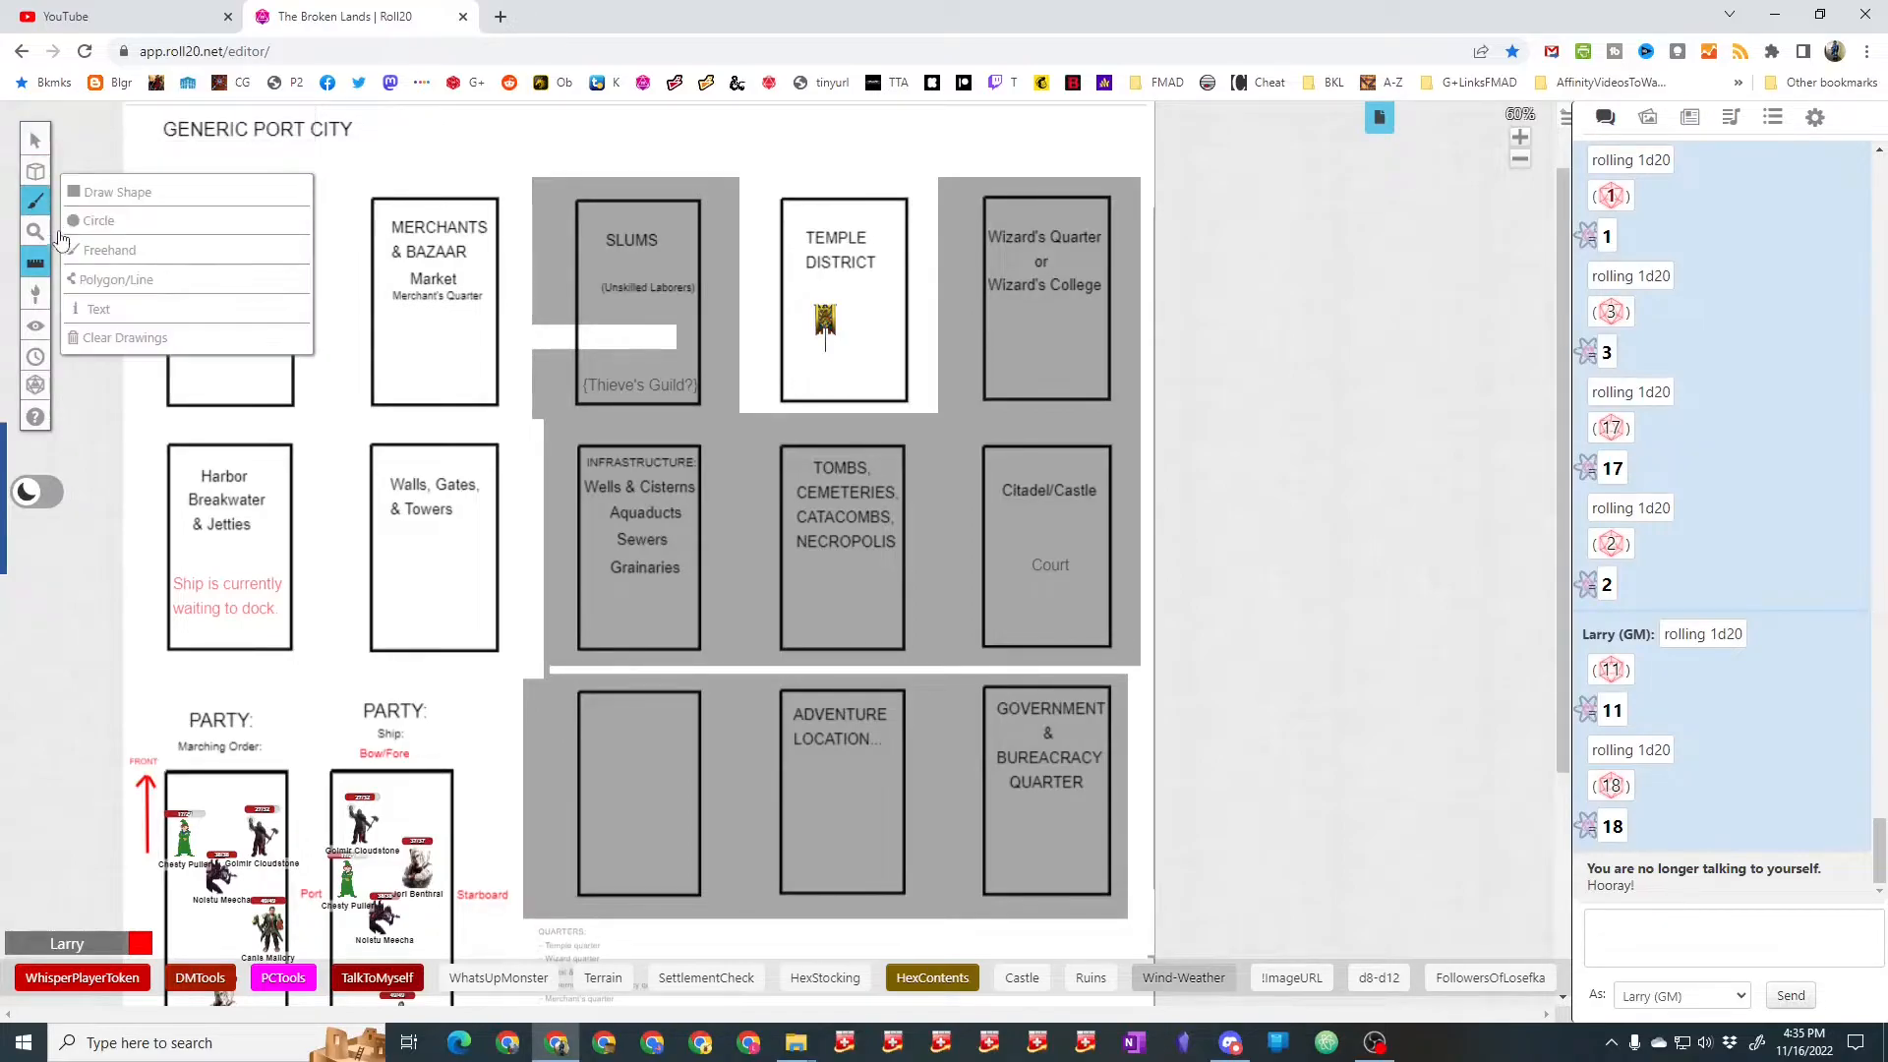
Step: Reveal the fogged area around the Tombs, Cemeteries, Catacombs, Necropolis box
{"action": "mouse_move", "coordinate": [41, 239]}
{"action": "mouse_move", "coordinate": [38, 325]}
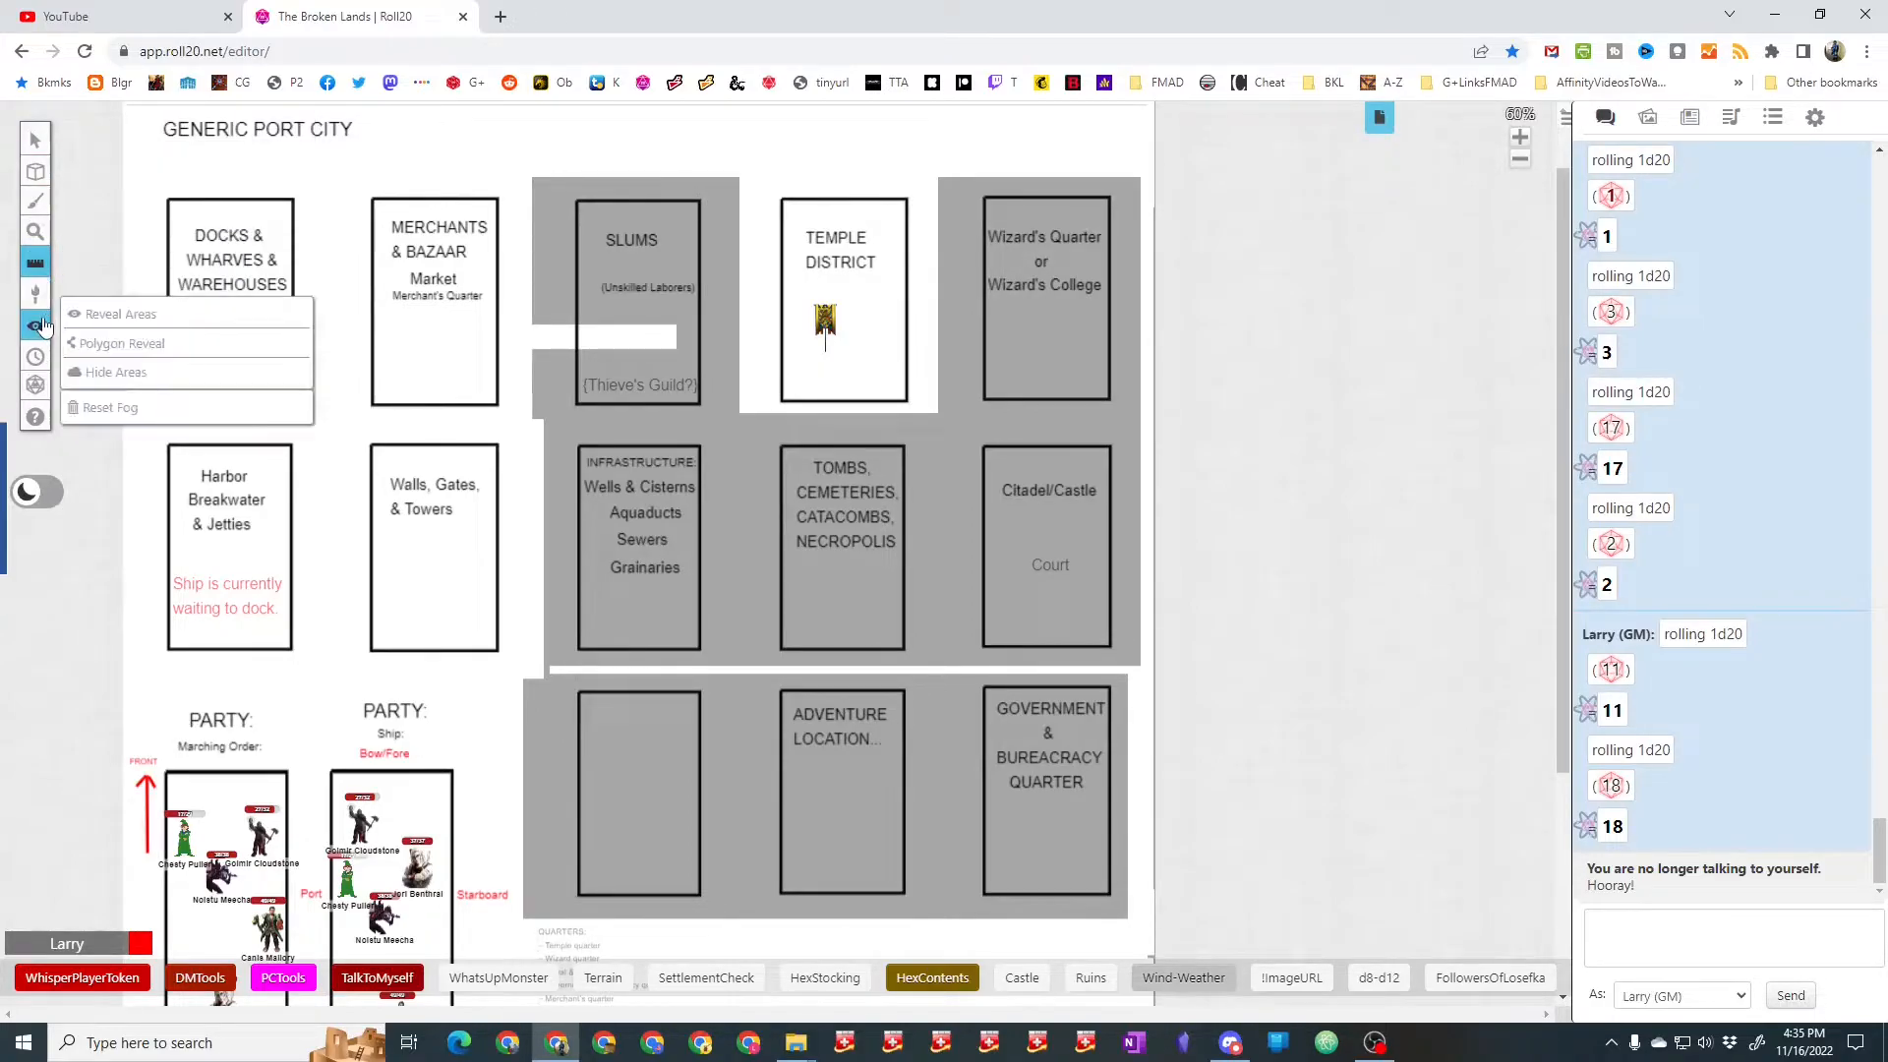
{"action": "left_click", "coordinate": [109, 317]}
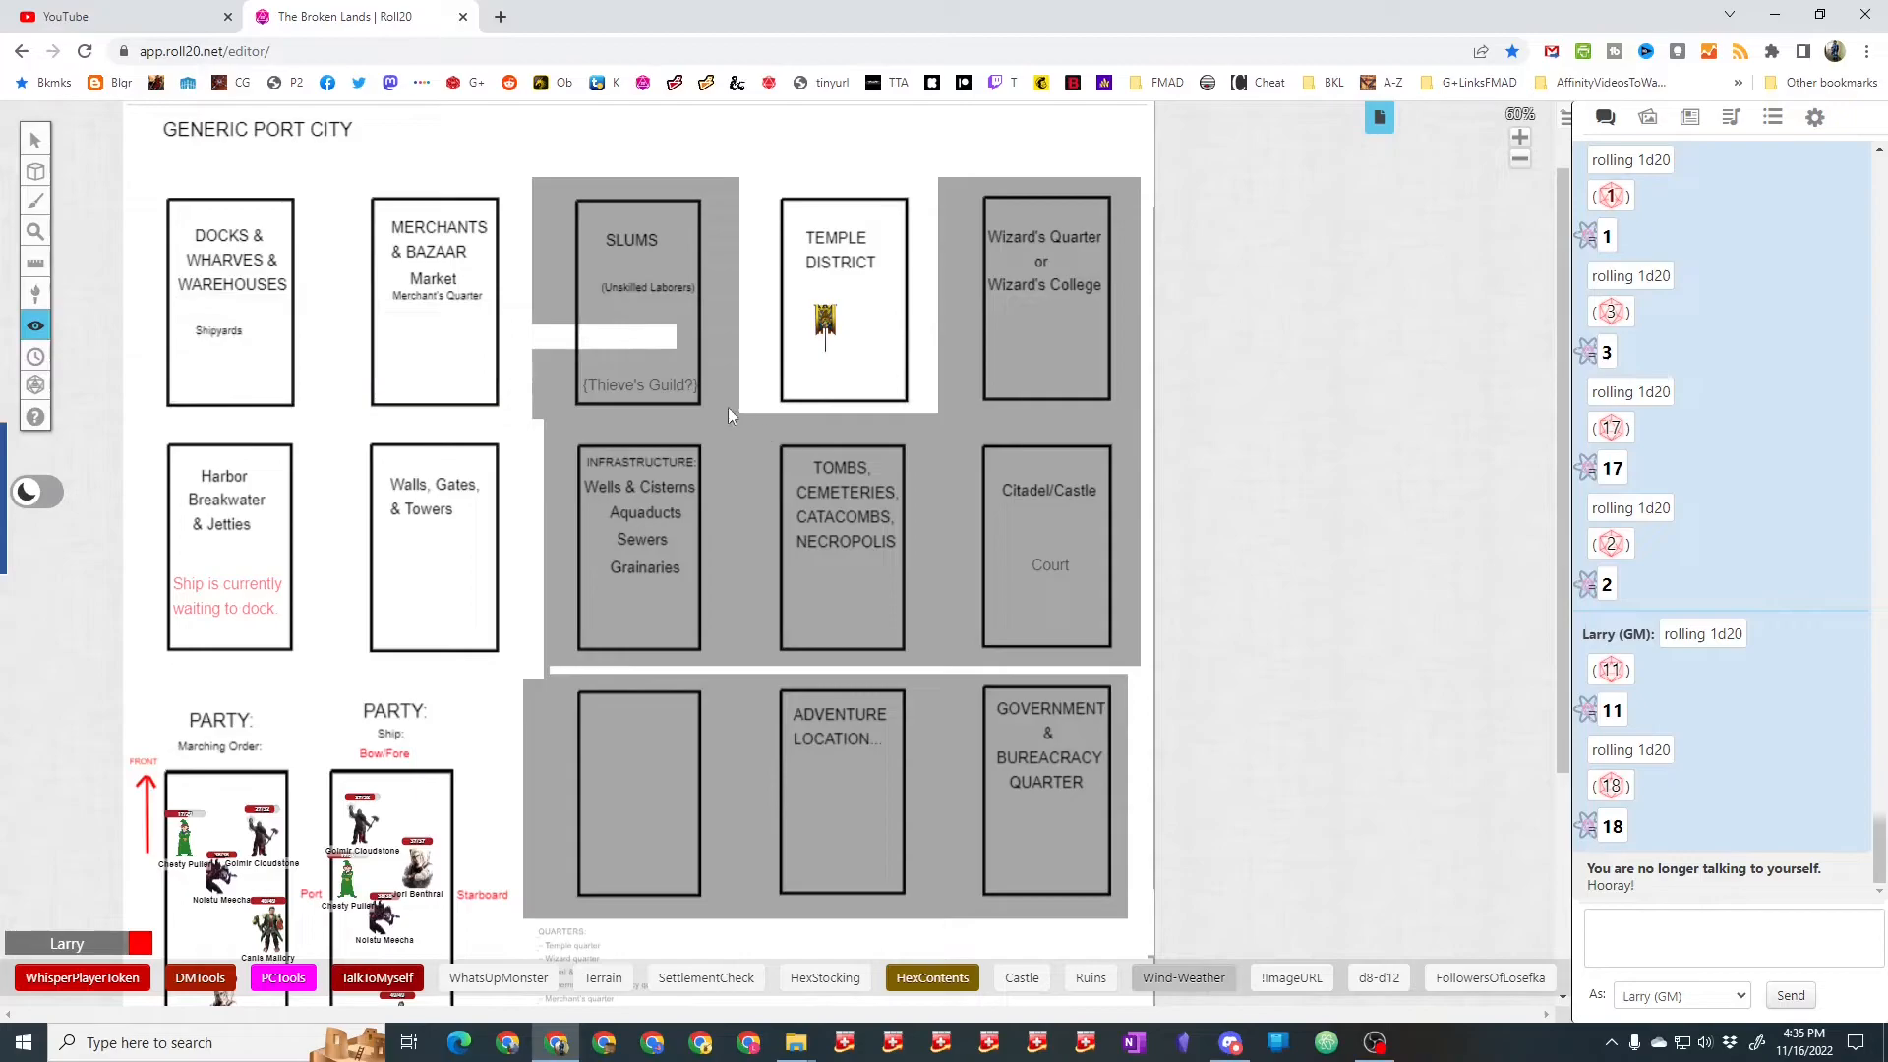
{"action": "left_click_drag", "start_coordinate": [740, 413], "coordinate": [930, 659]}
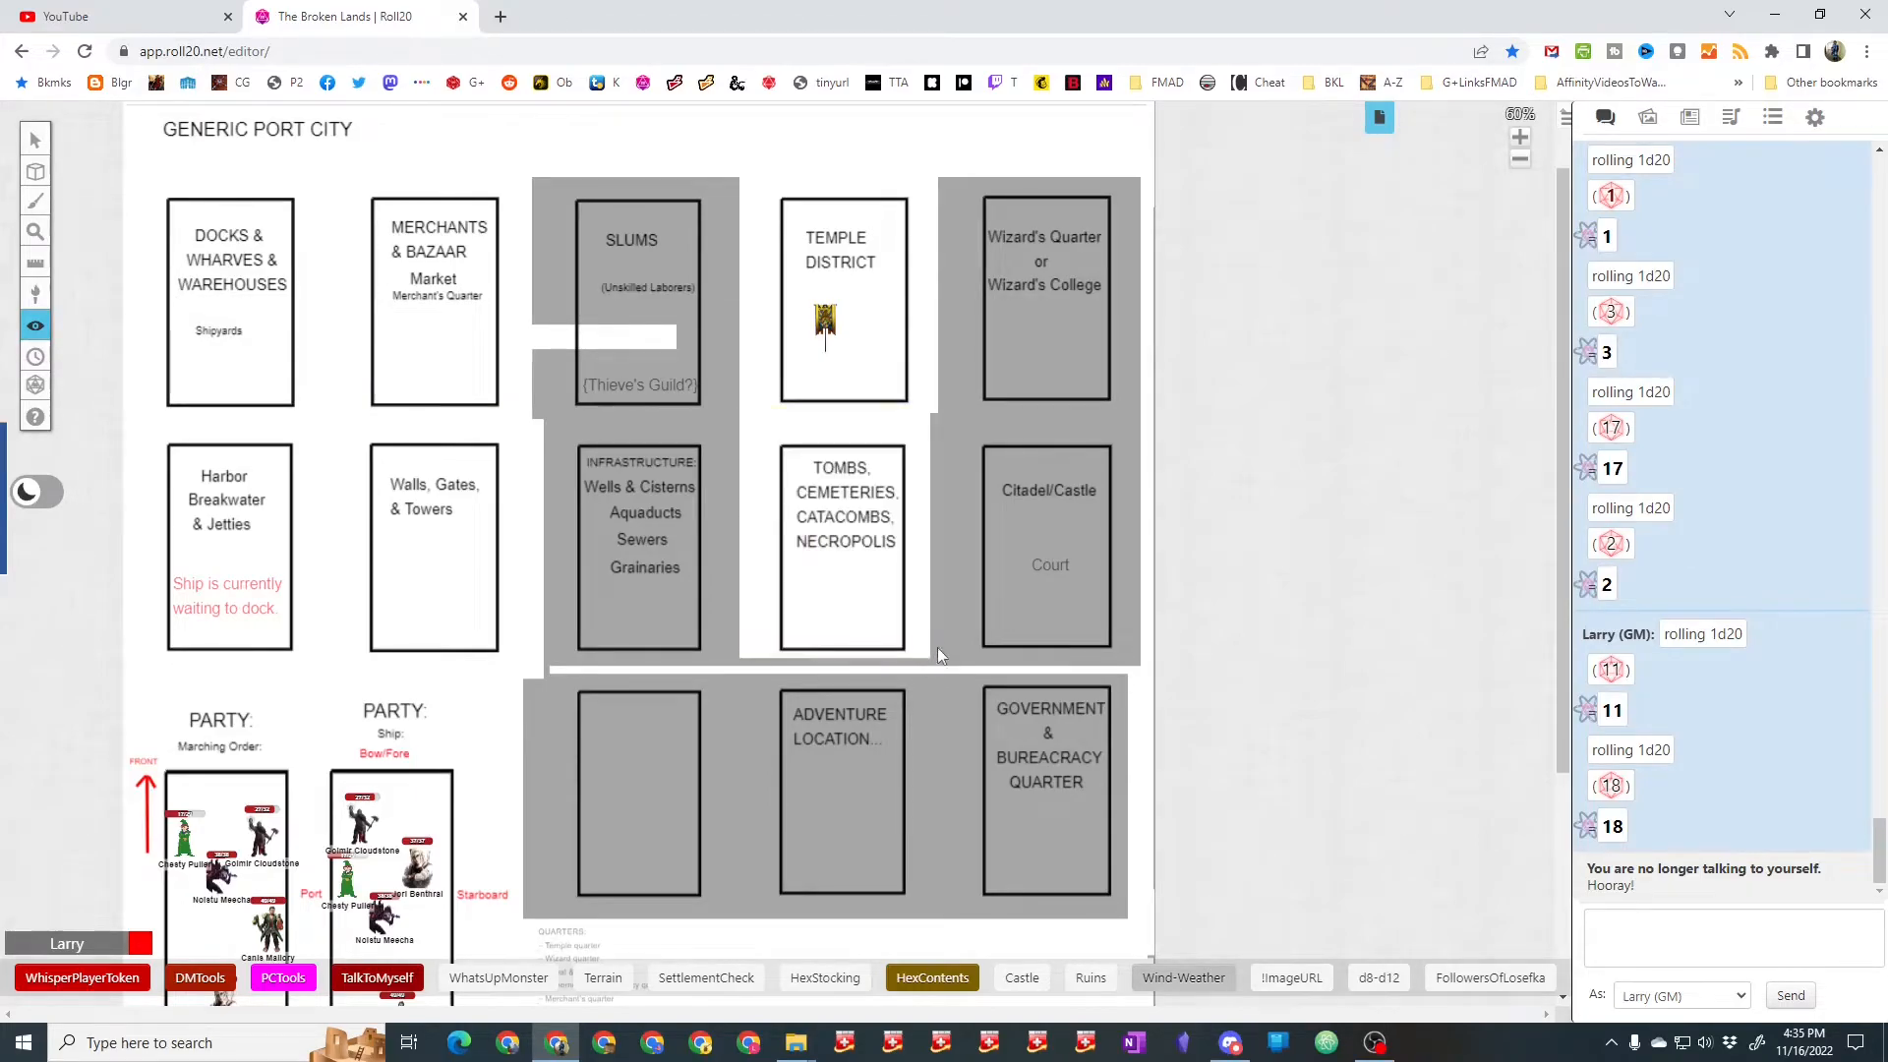
Step: Move the banner token from the Temple District box into the Tombs, Cemeteries, Catacombs, Necropolis box and deselect it
{"action": "left_click", "coordinate": [108, 153]}
{"action": "left_click_drag", "start_coordinate": [824, 319], "coordinate": [843, 582]}
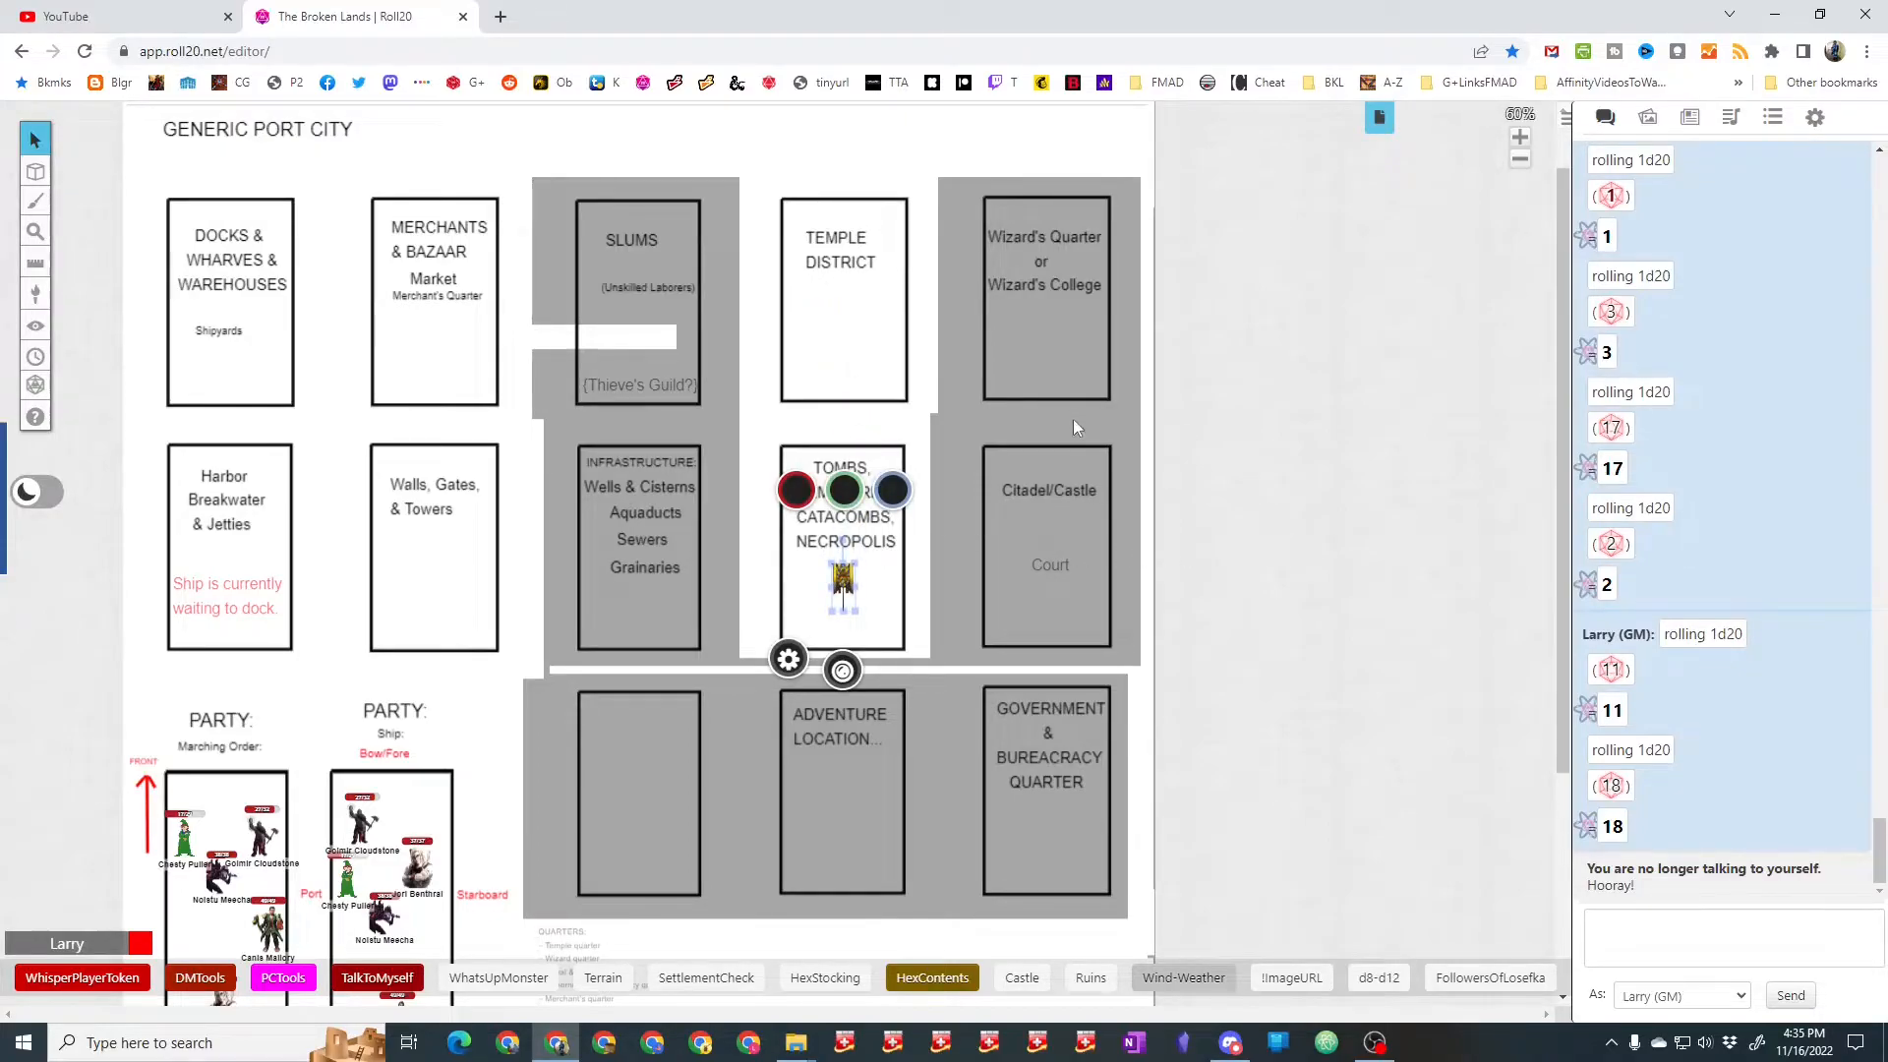
{"action": "left_click", "coordinate": [772, 436]}
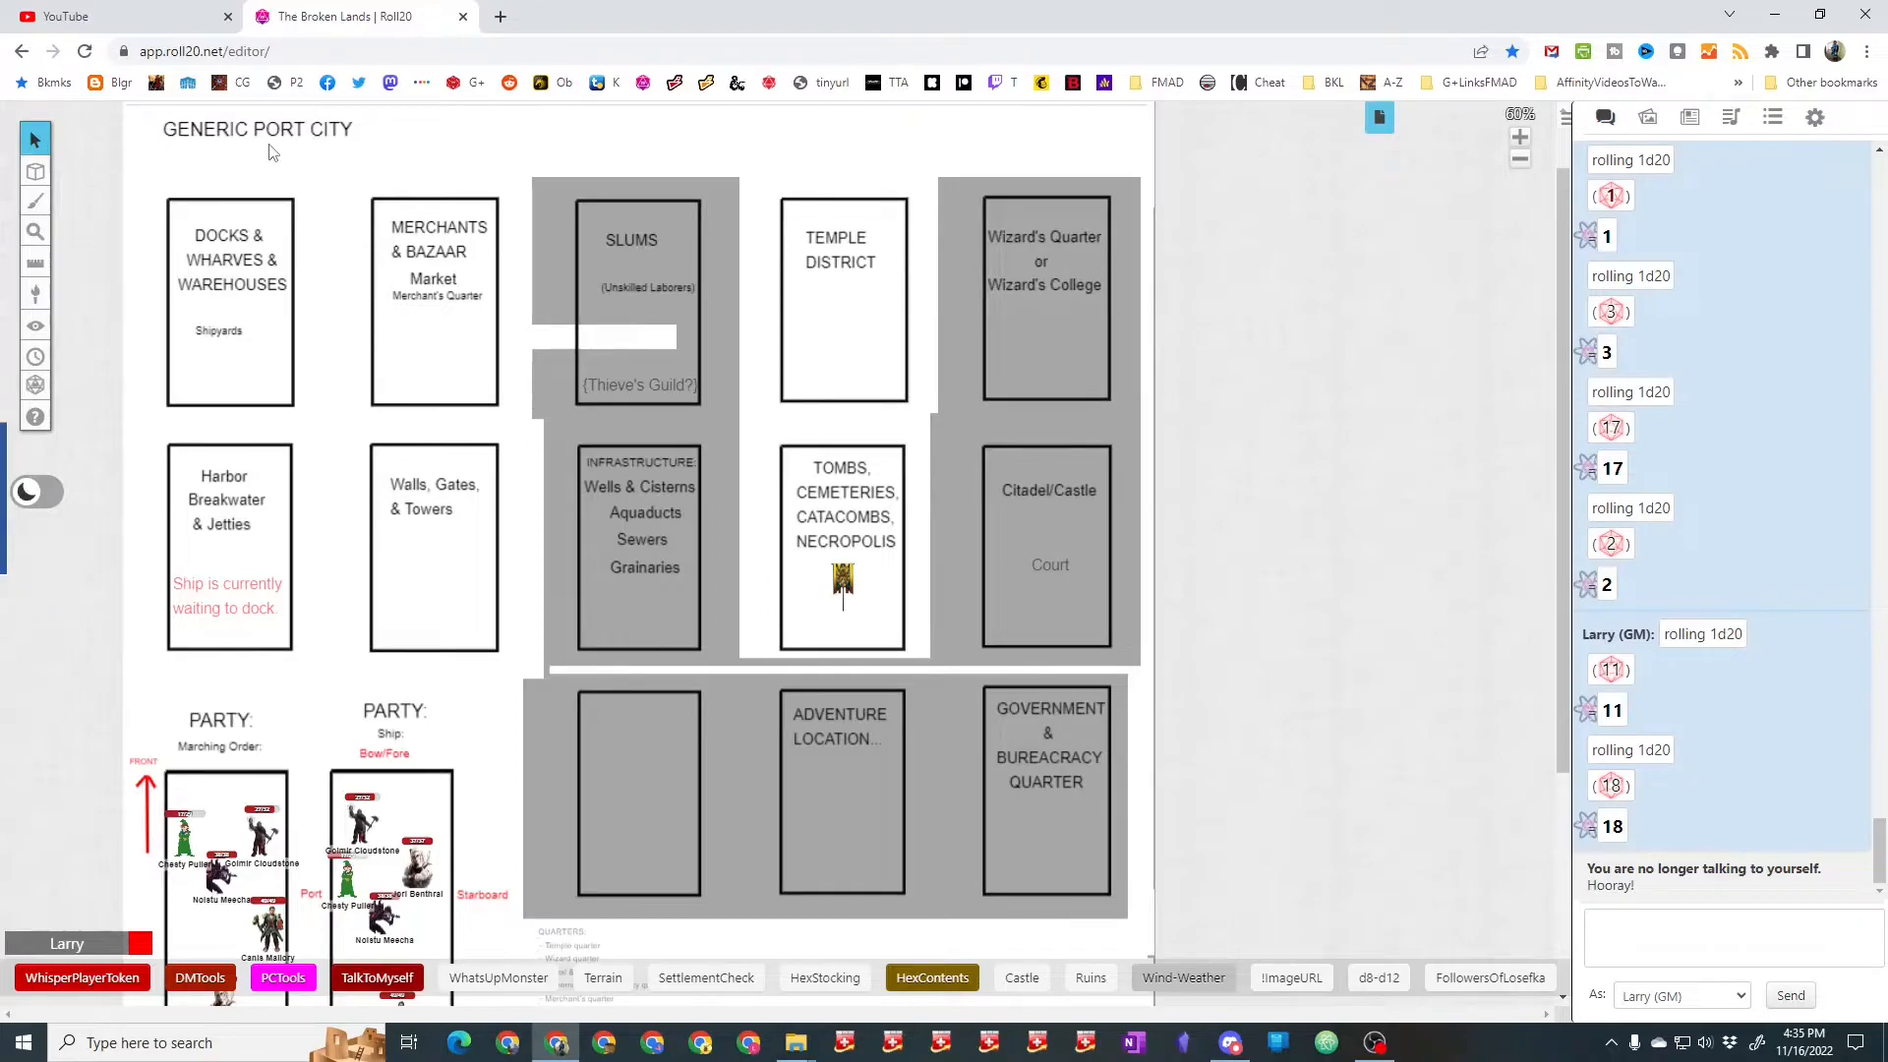
Step: Switch to the Map & Background layer, open the city map image's token settings and close them without saving
{"action": "mouse_move", "coordinate": [35, 171]}
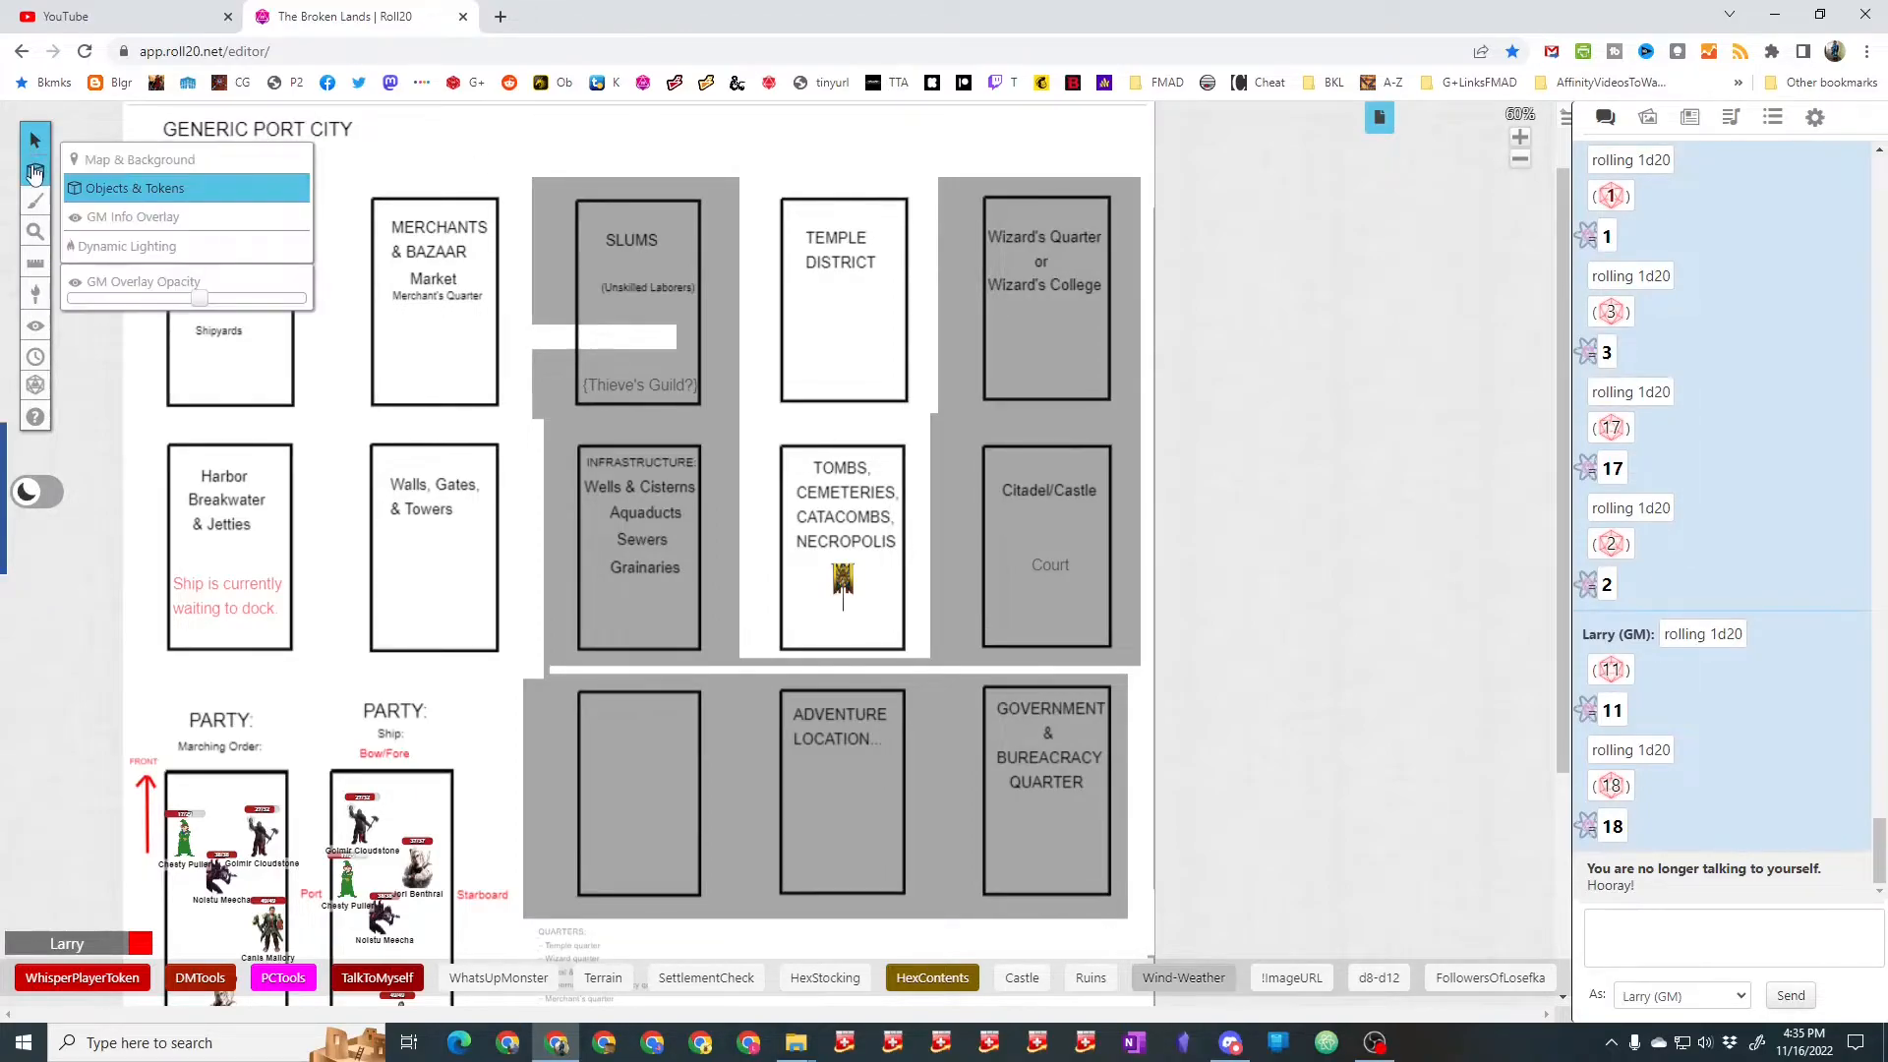
{"action": "left_click", "coordinate": [92, 160]}
{"action": "left_click", "coordinate": [226, 134]}
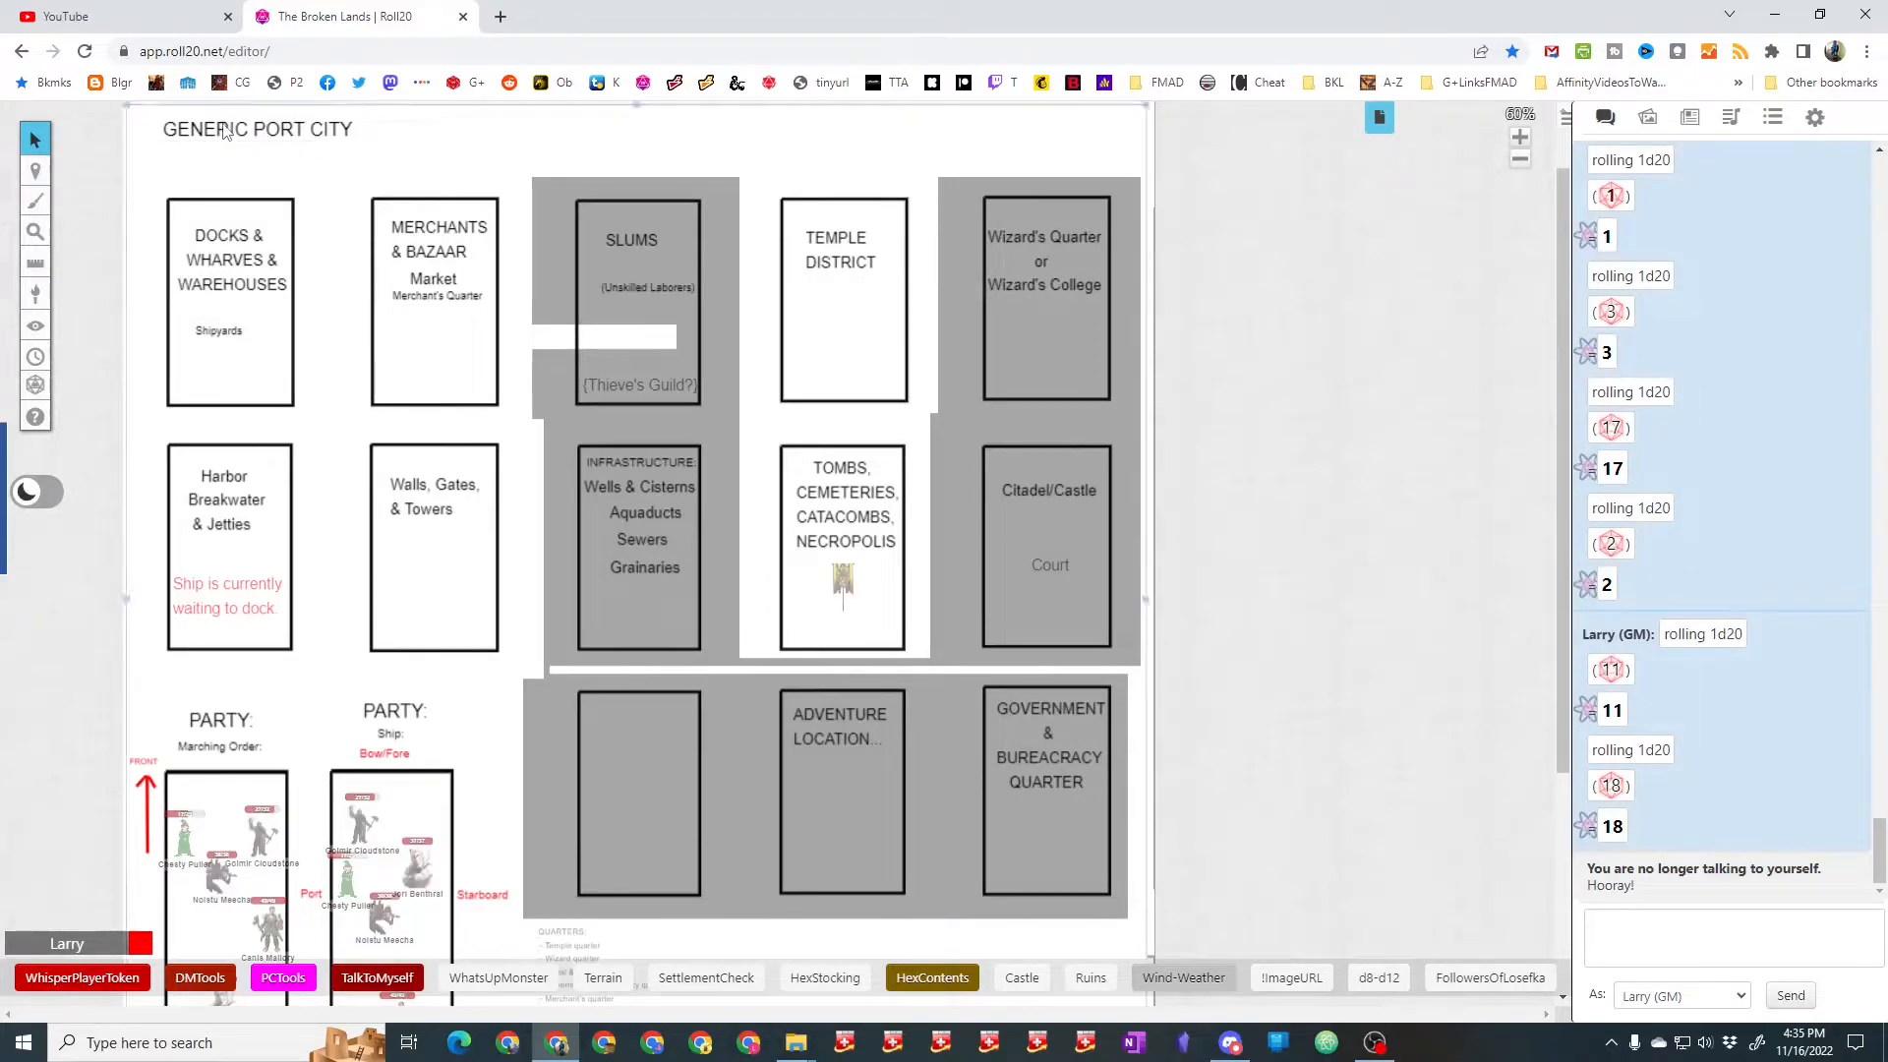
{"action": "double_click", "coordinate": [218, 133]}
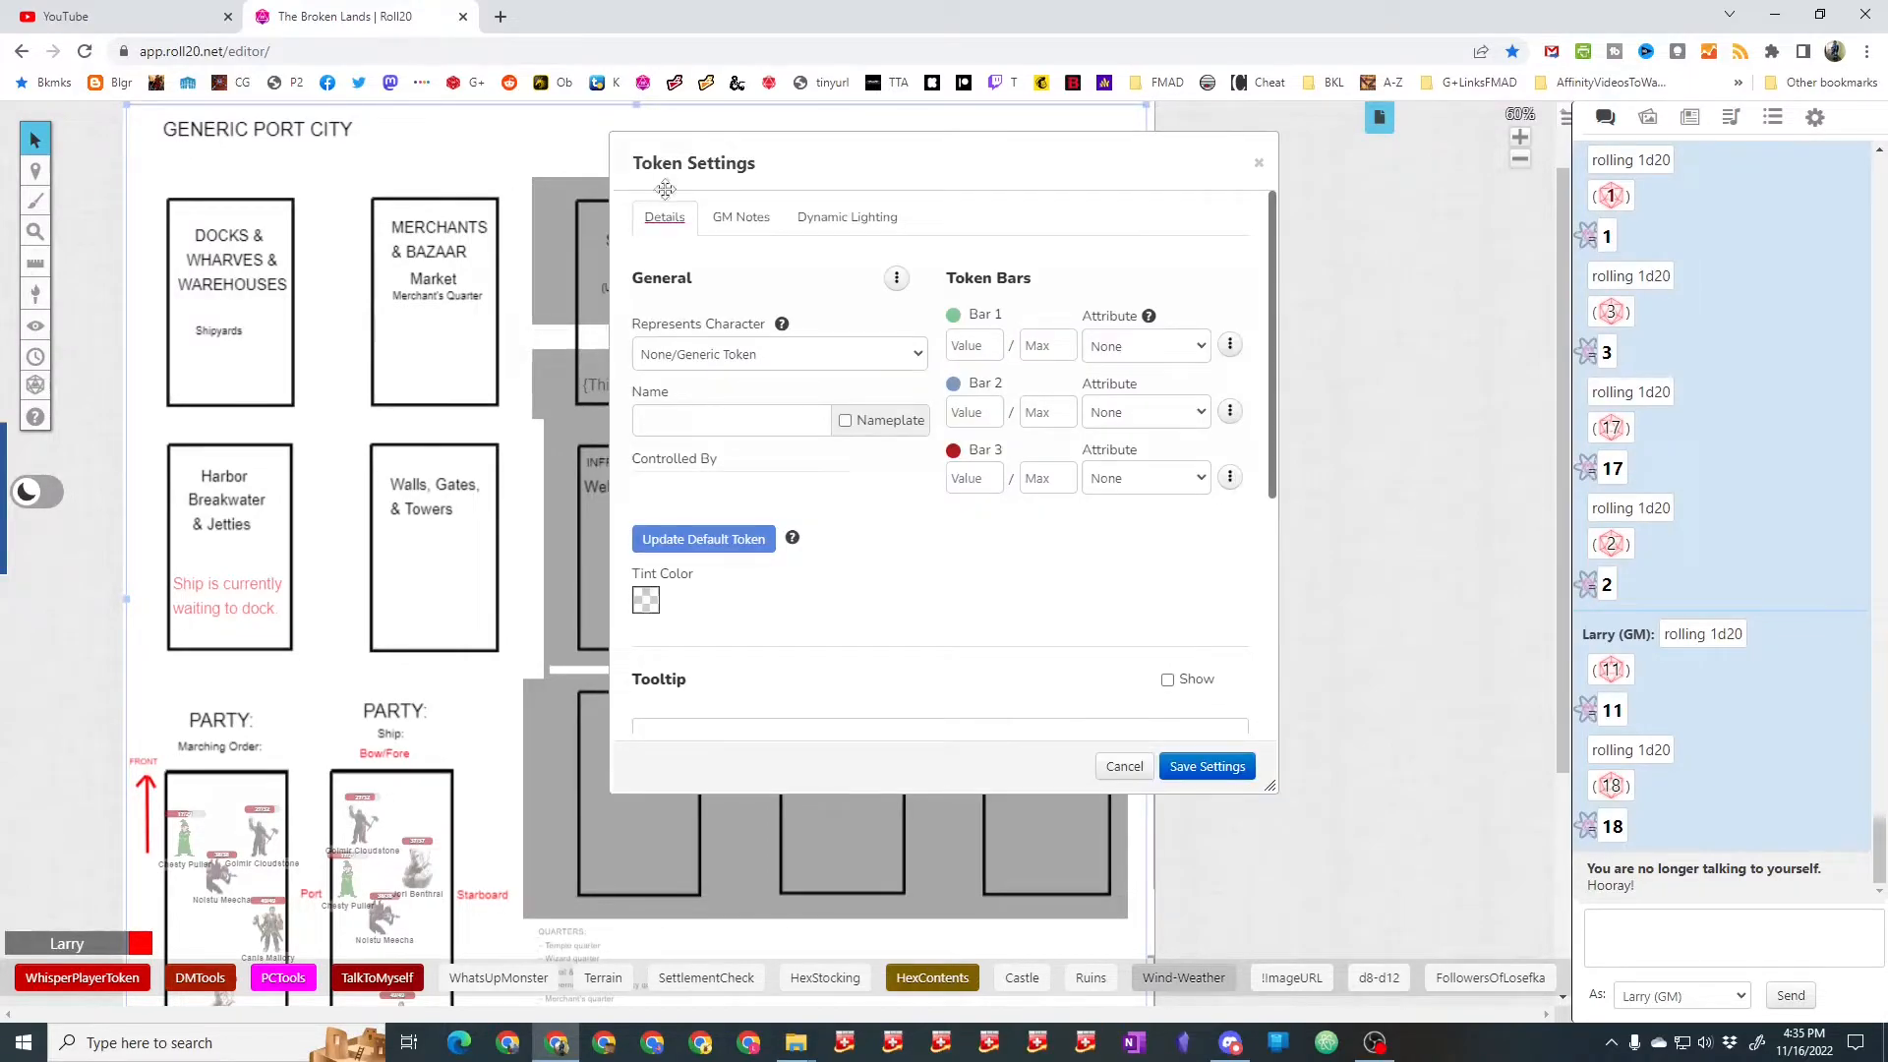
{"action": "left_click", "coordinate": [1254, 169]}
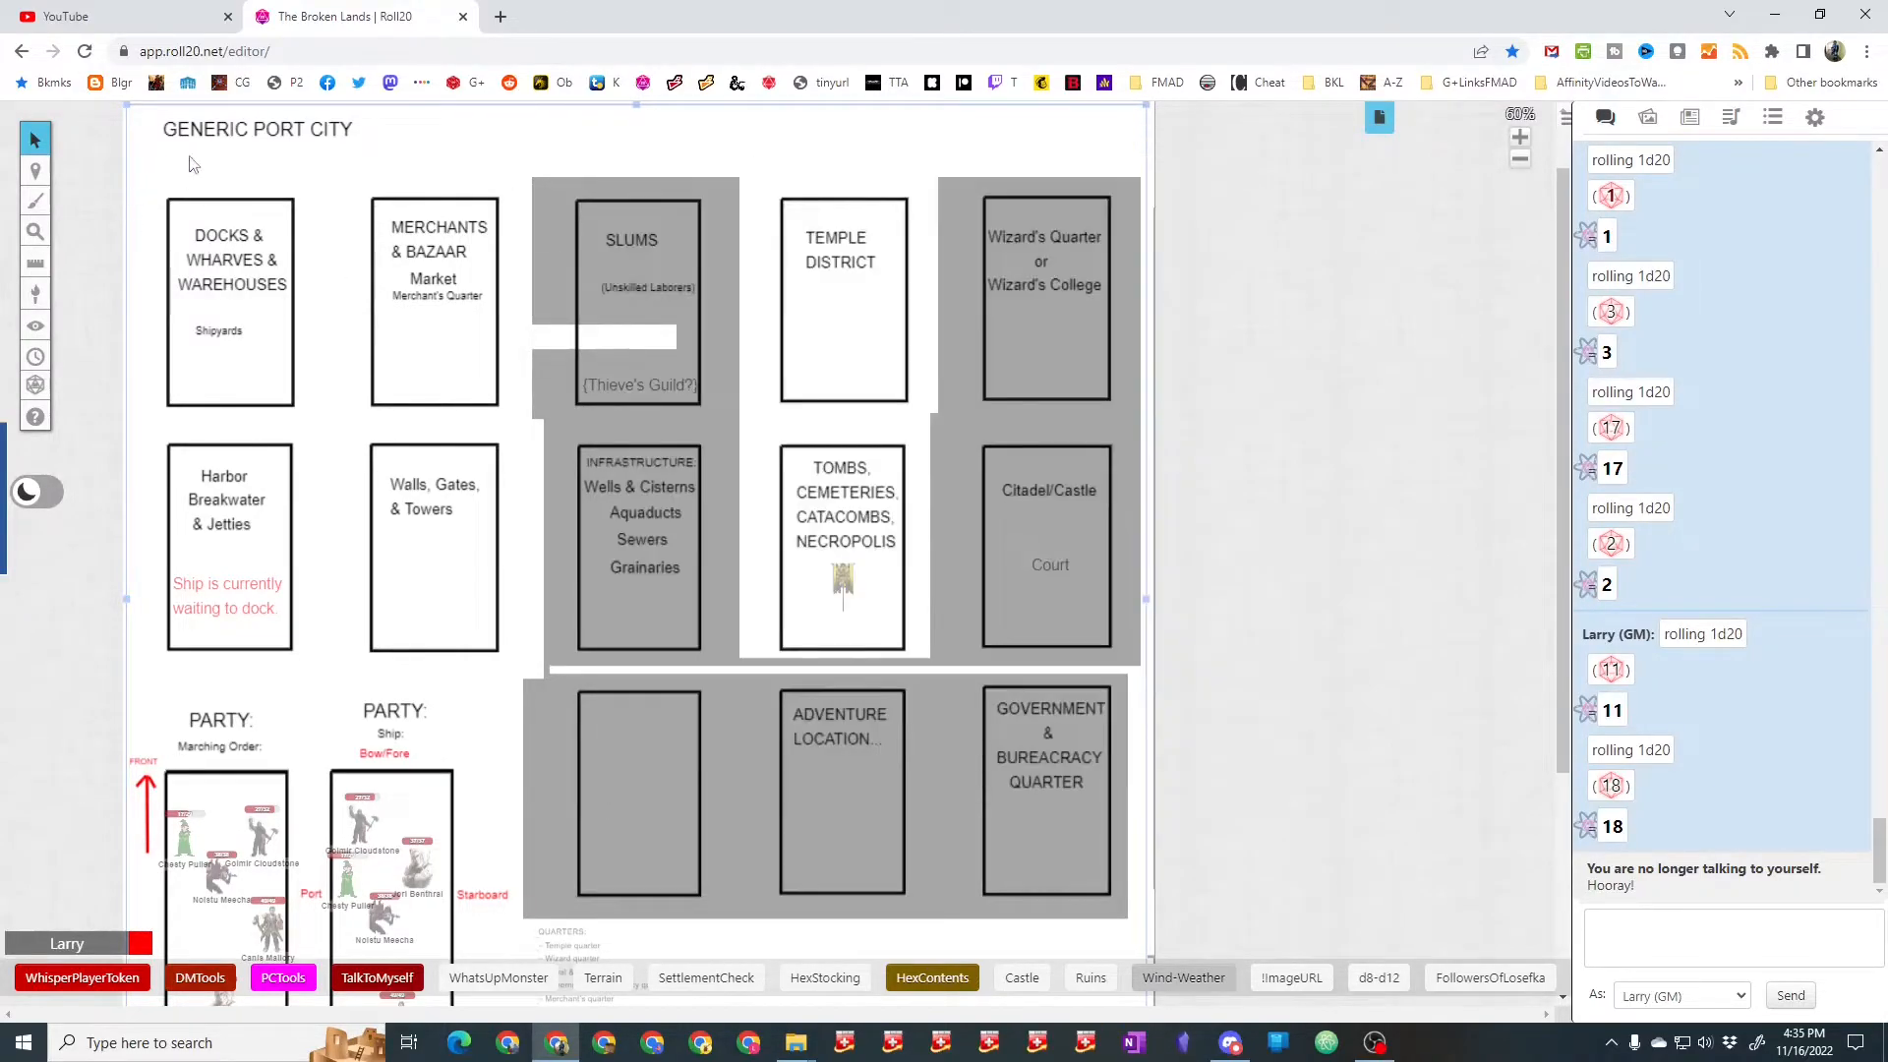
Step: View the GM Info Overlay layer and return to the Objects & Tokens layer
{"action": "mouse_move", "coordinate": [37, 177]}
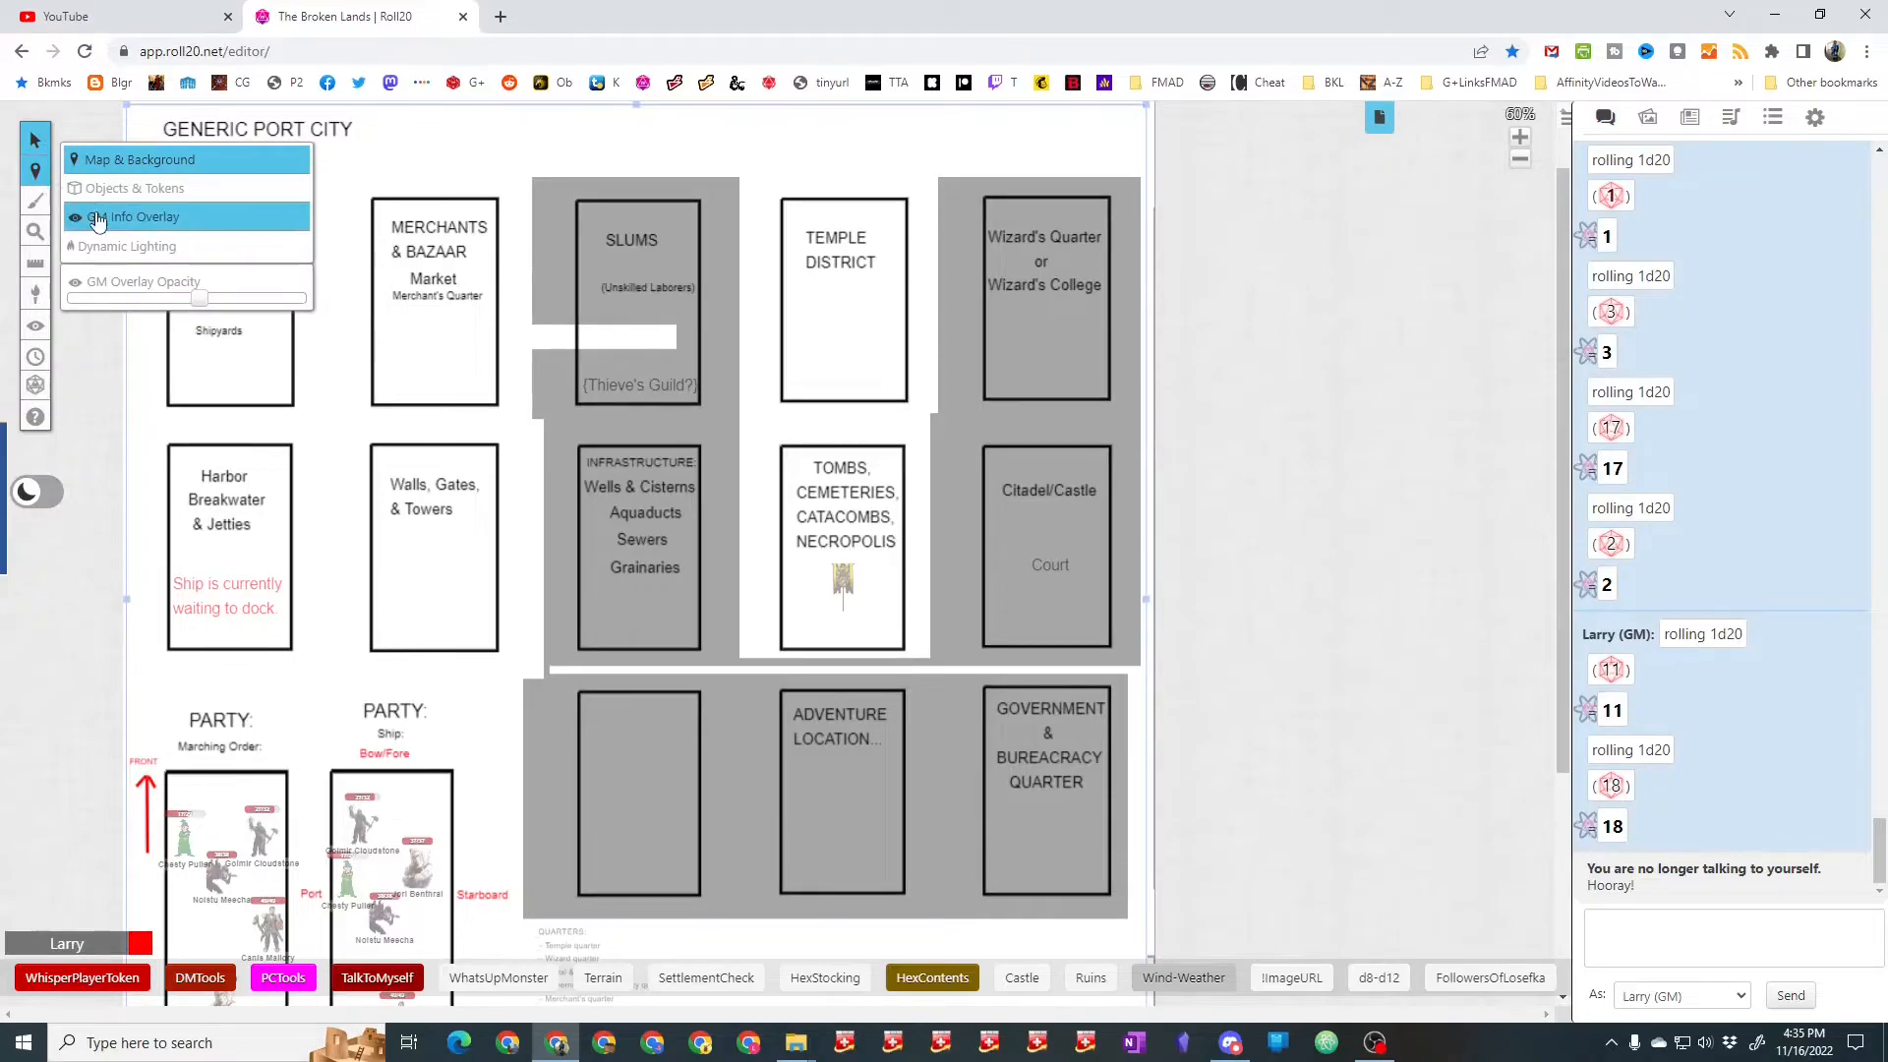
{"action": "left_click", "coordinate": [125, 188]}
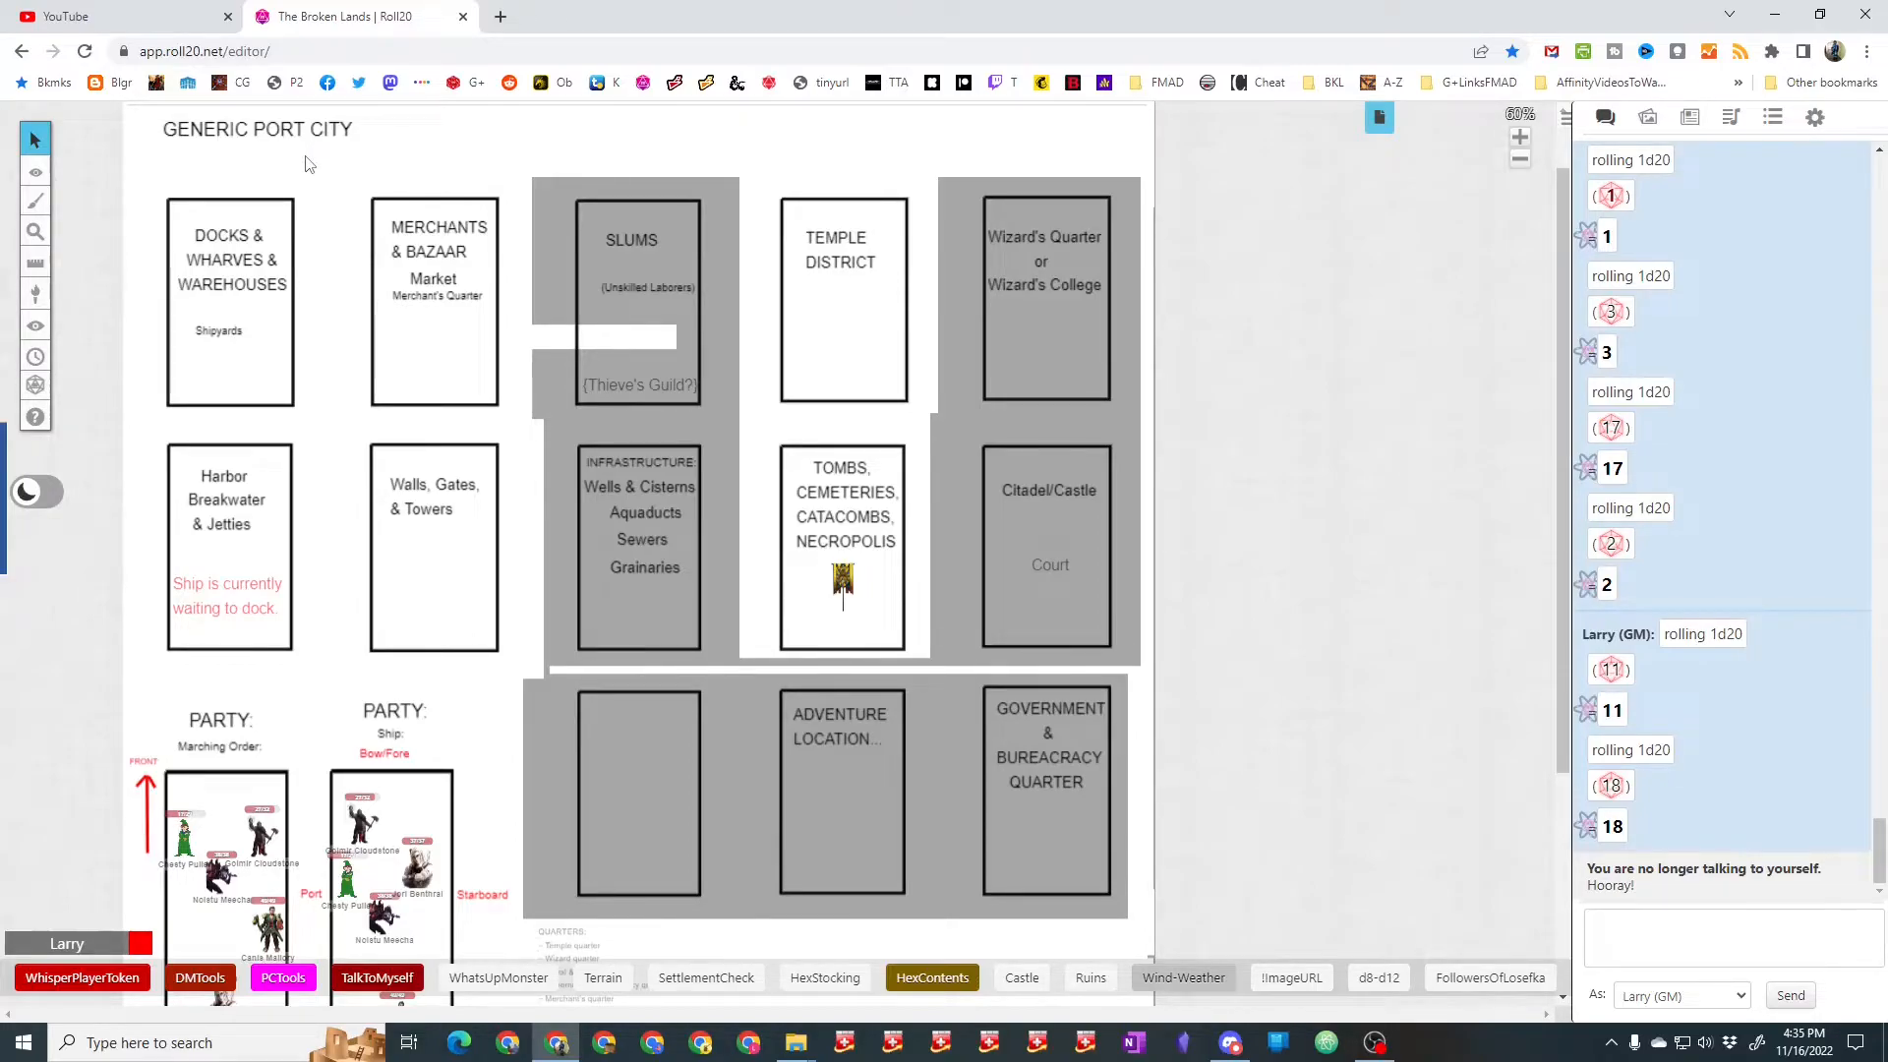
{"action": "mouse_move", "coordinate": [36, 174]}
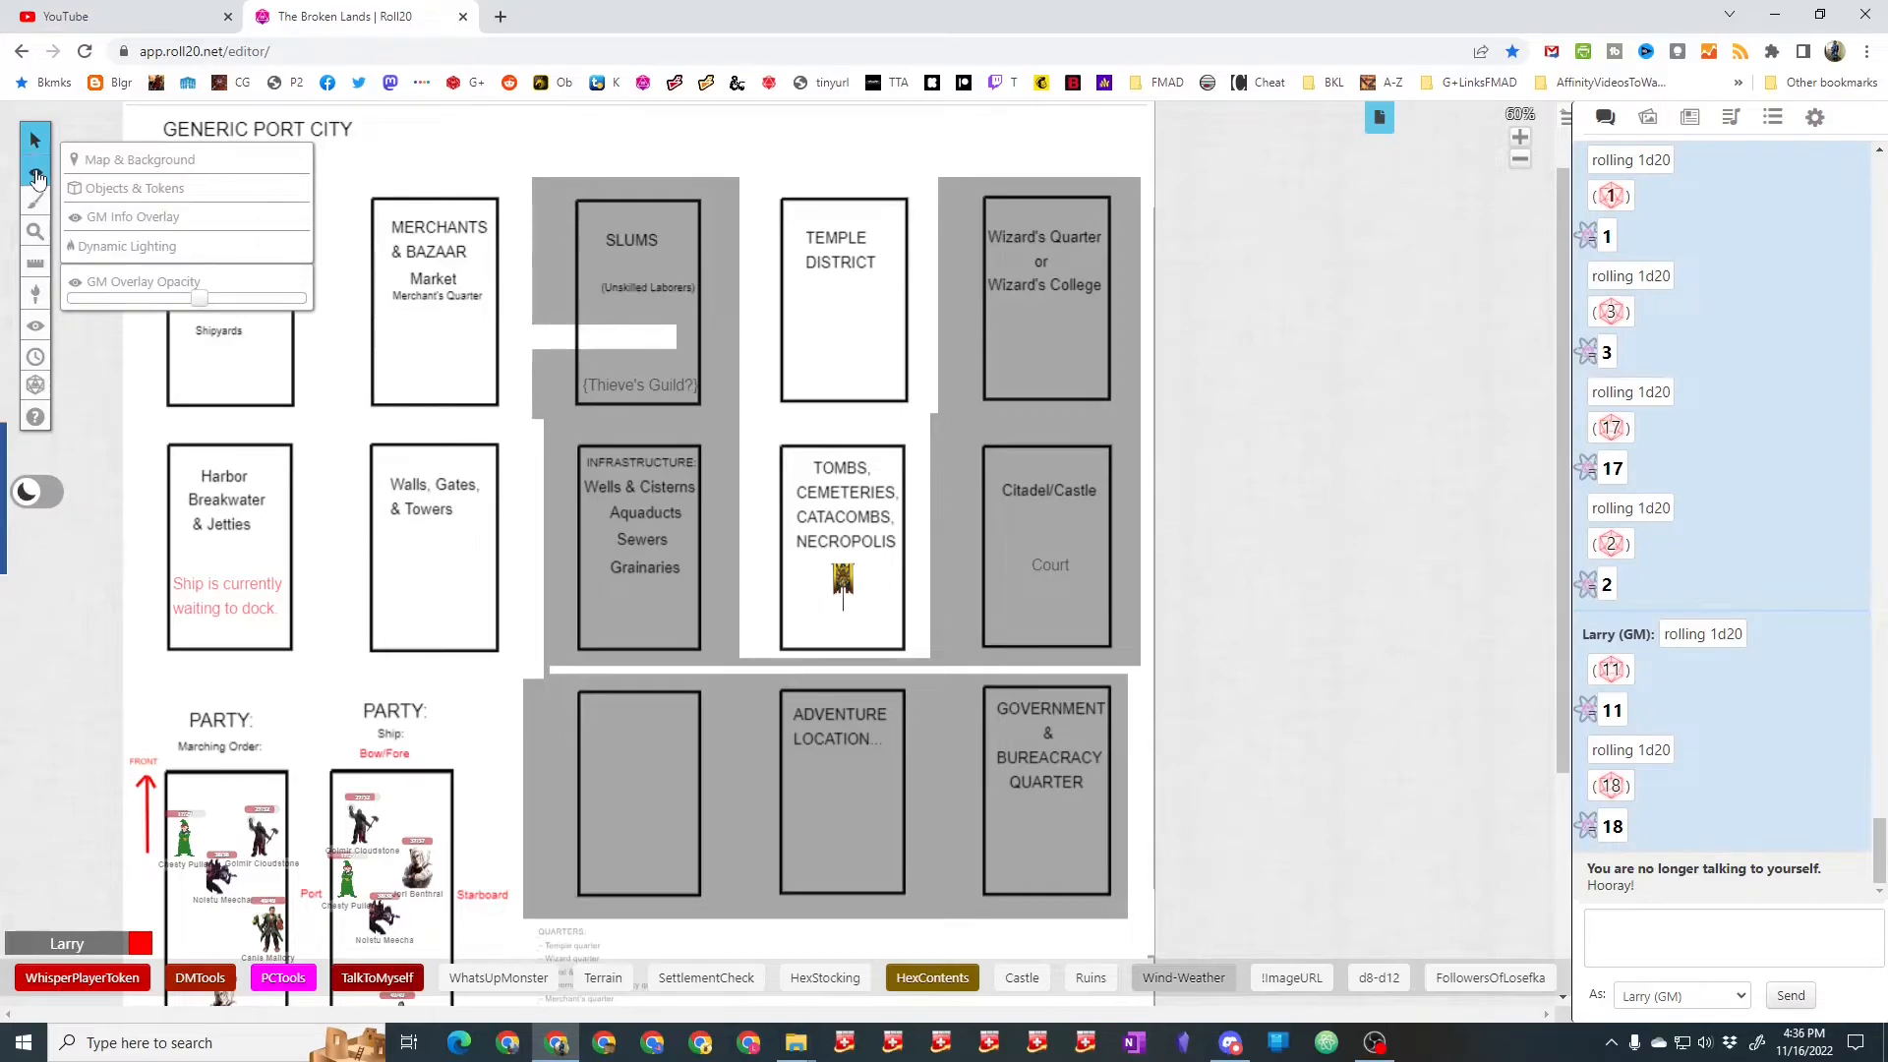
{"action": "left_click", "coordinate": [99, 189]}
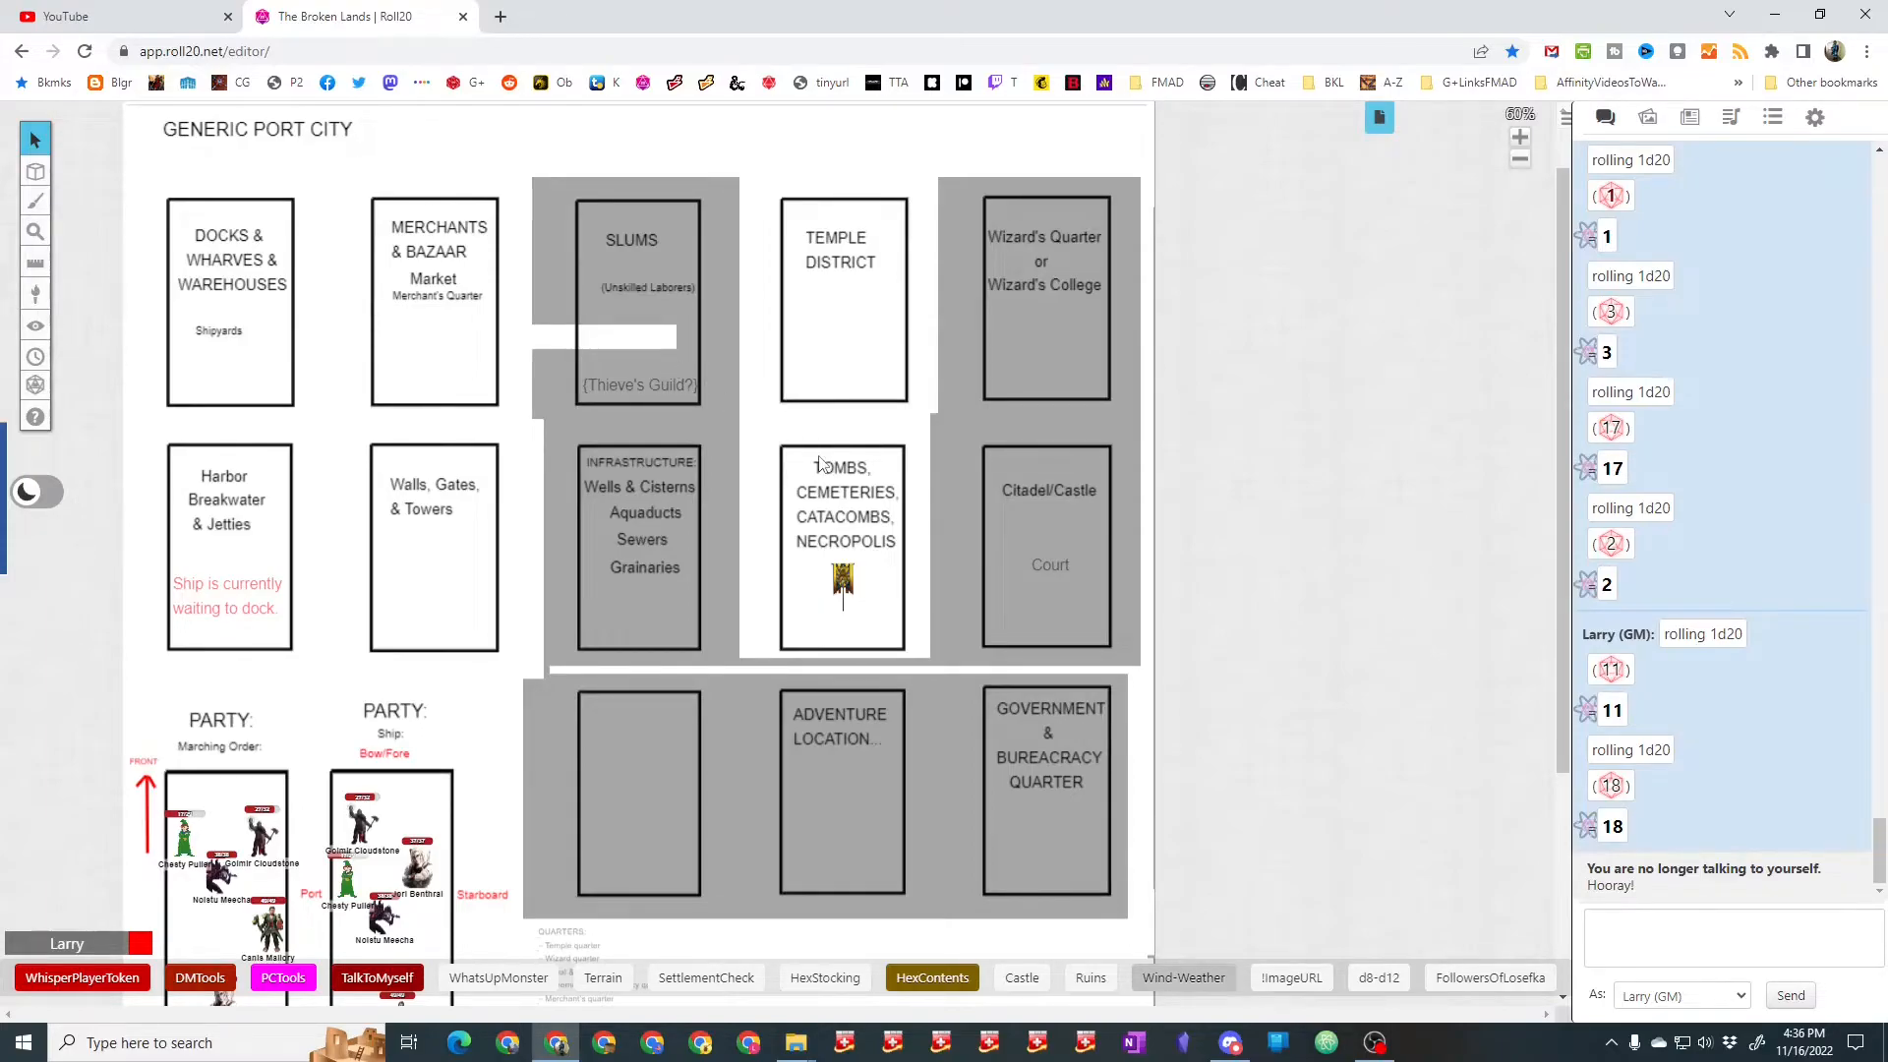
Step: Zoom in on the lower part of the map and examine the quarters list and the Adventure Location box
{"action": "scroll", "coordinate": [822, 464], "scroll_direction": "down", "scroll_amount": 4}
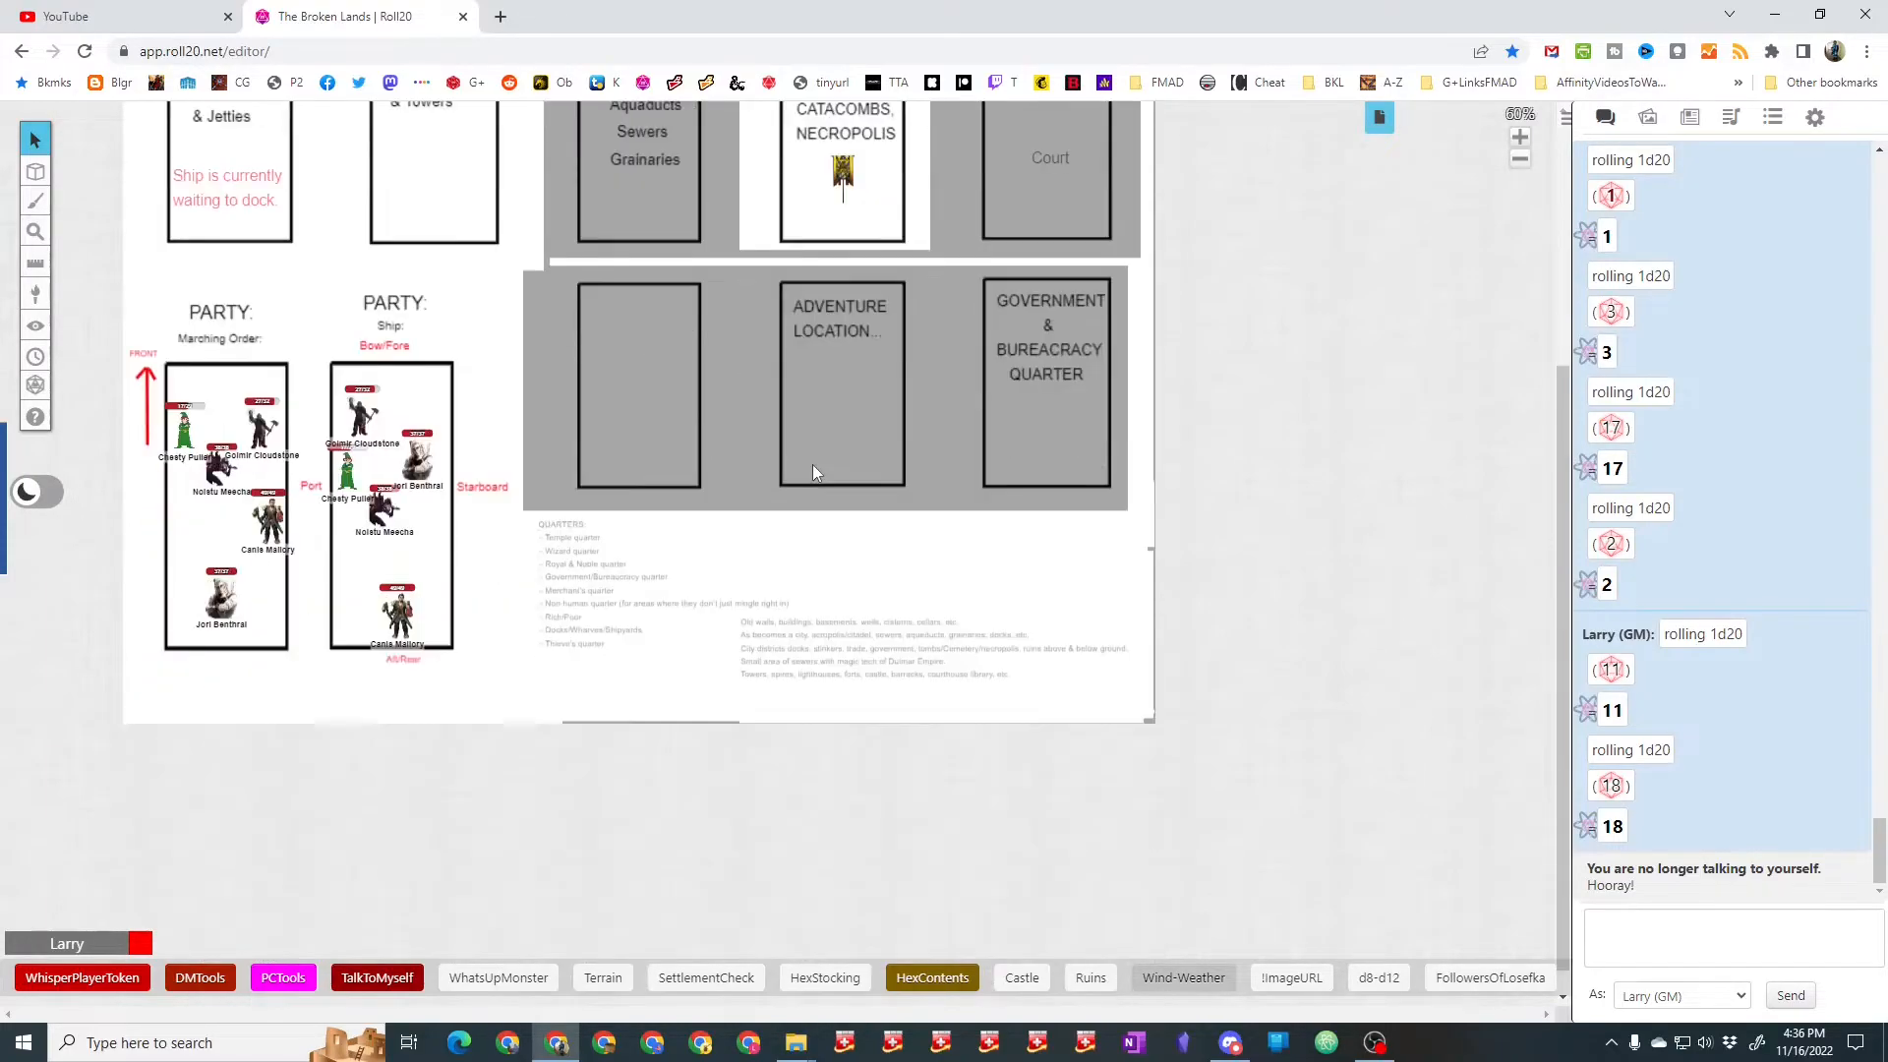
{"action": "left_click", "coordinate": [1520, 136]}
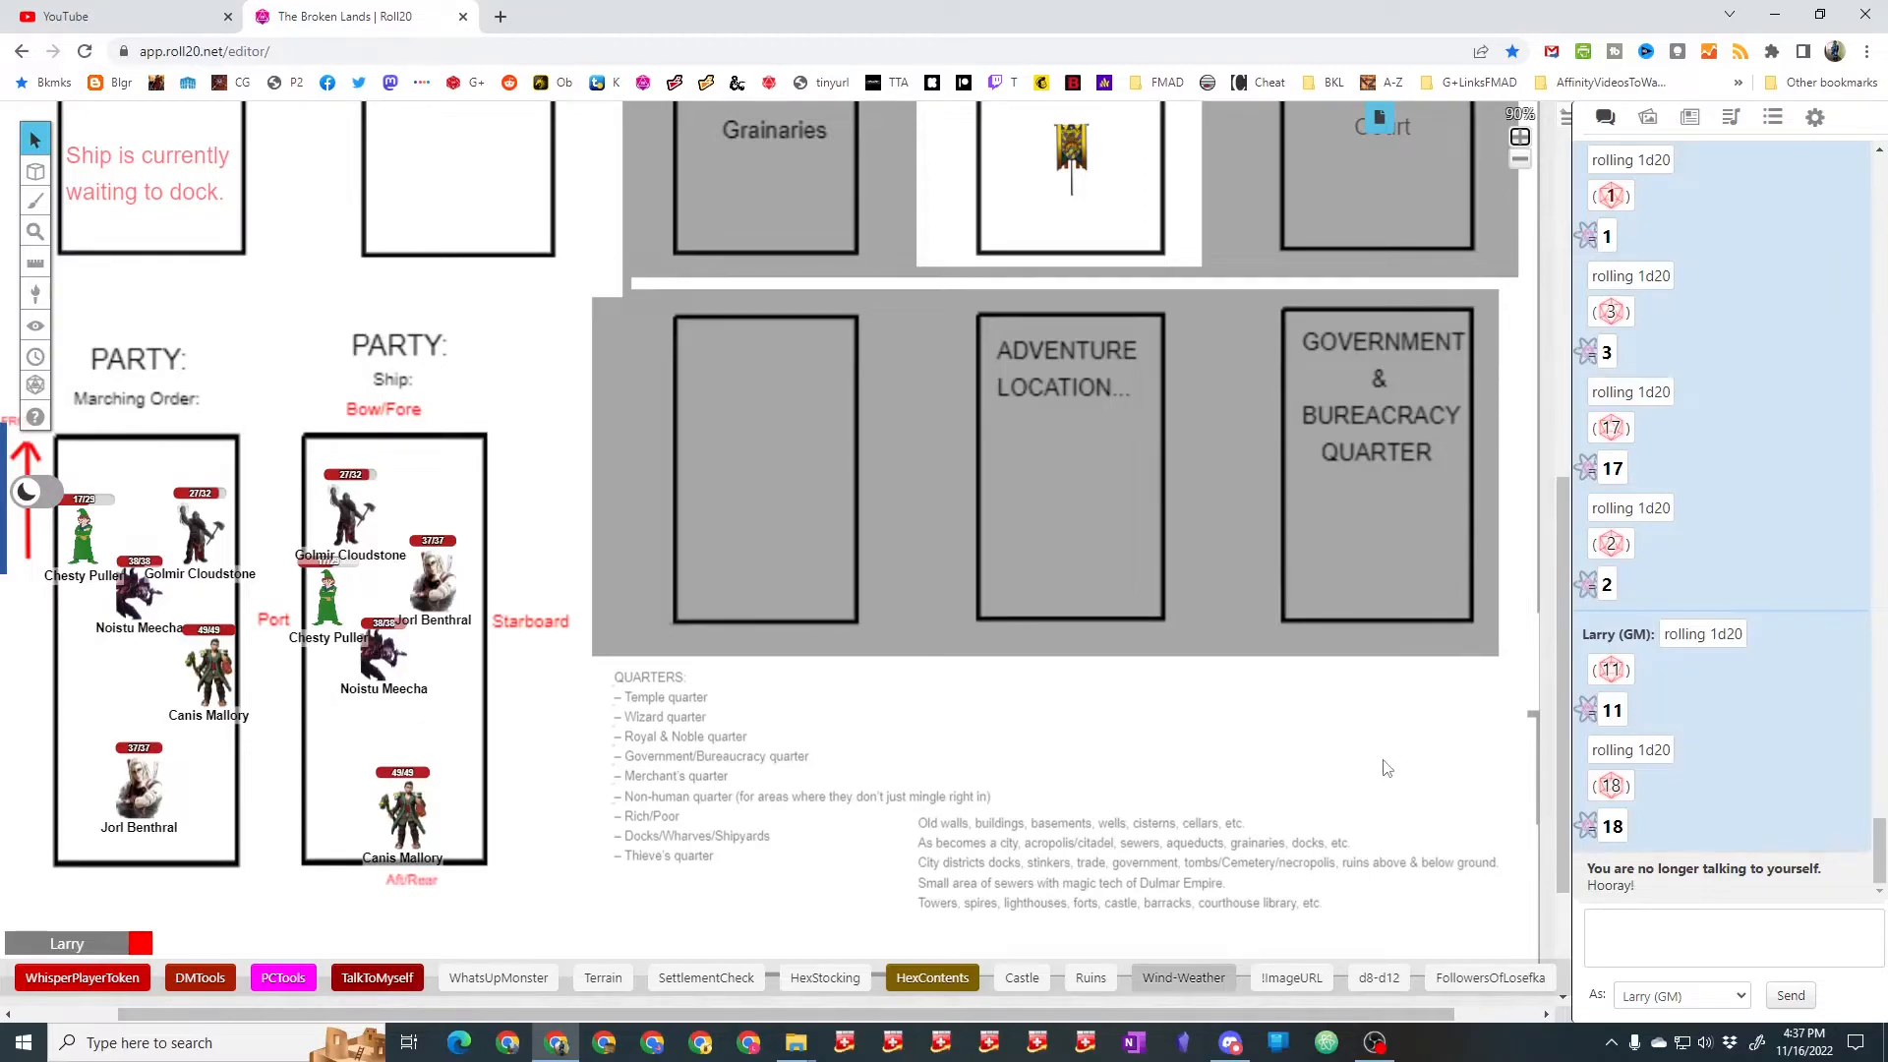
{"action": "scroll", "coordinate": [1384, 767], "scroll_direction": "up", "scroll_amount": 1}
{"action": "scroll", "coordinate": [1384, 767], "scroll_direction": "up", "scroll_amount": 1}
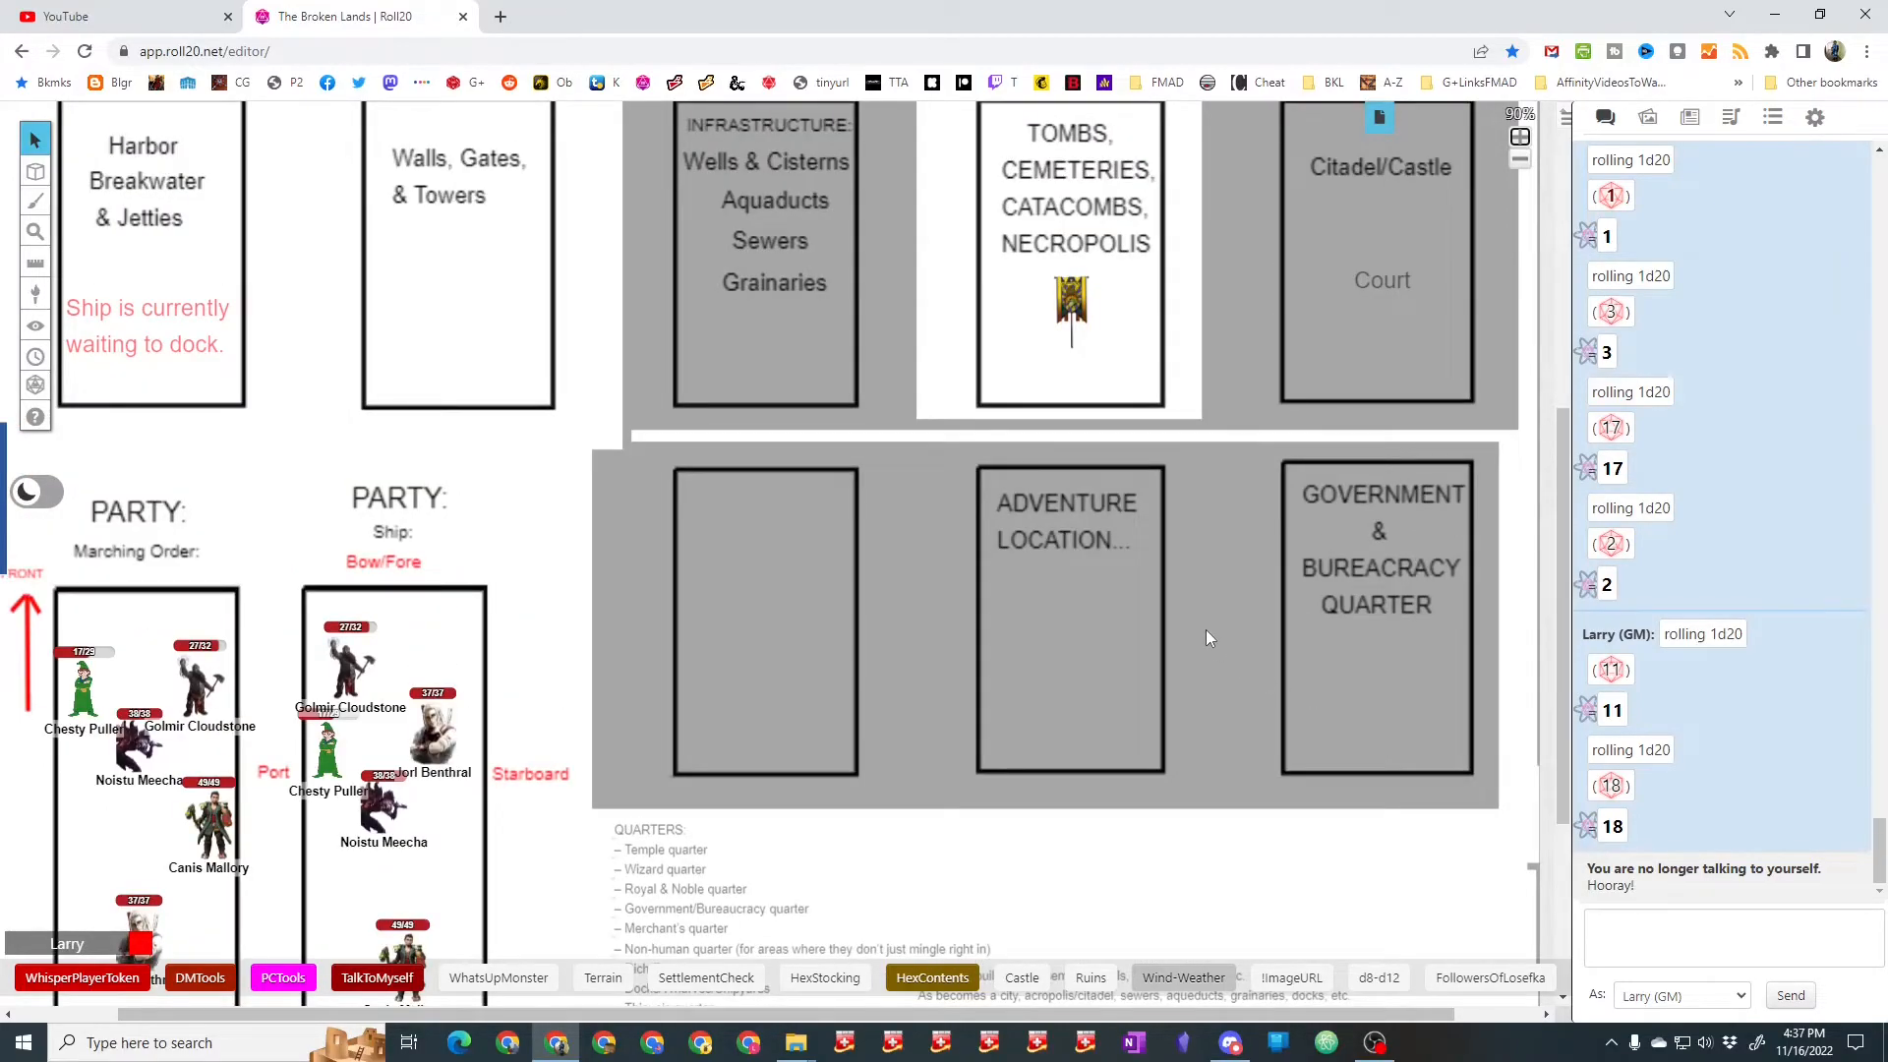